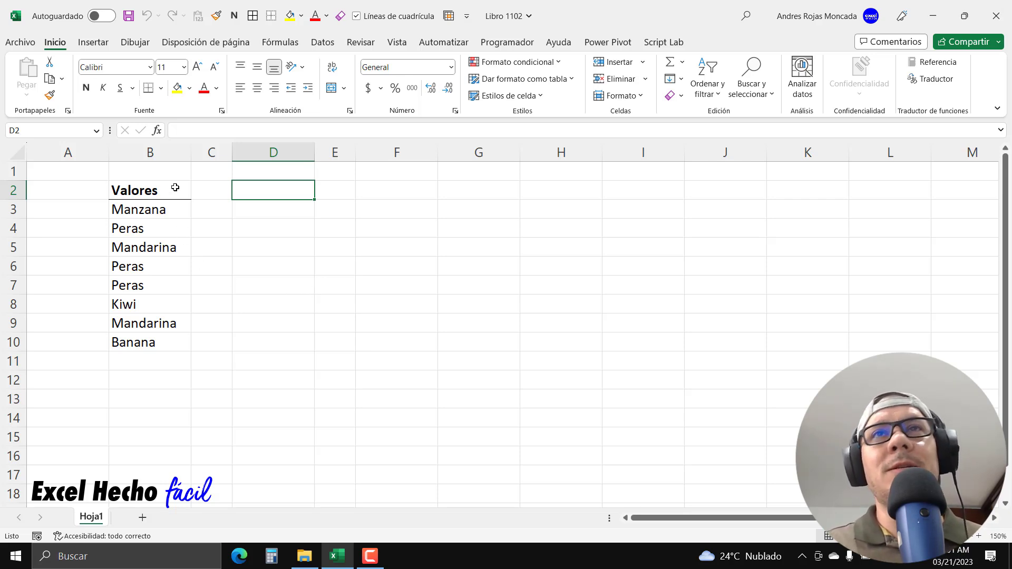
drag(147, 212, 148, 336)
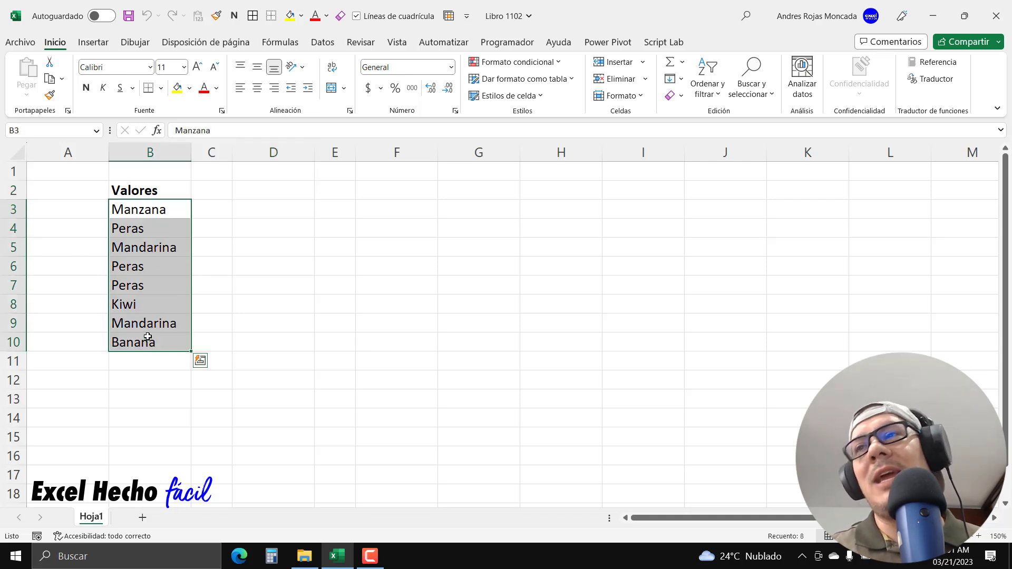
click(152, 213)
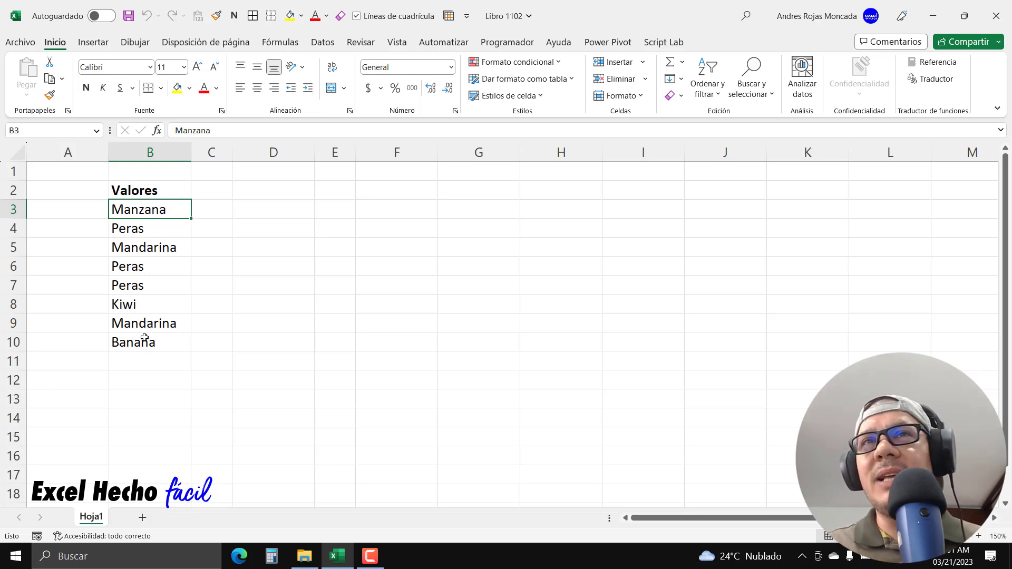
drag(156, 211, 153, 341)
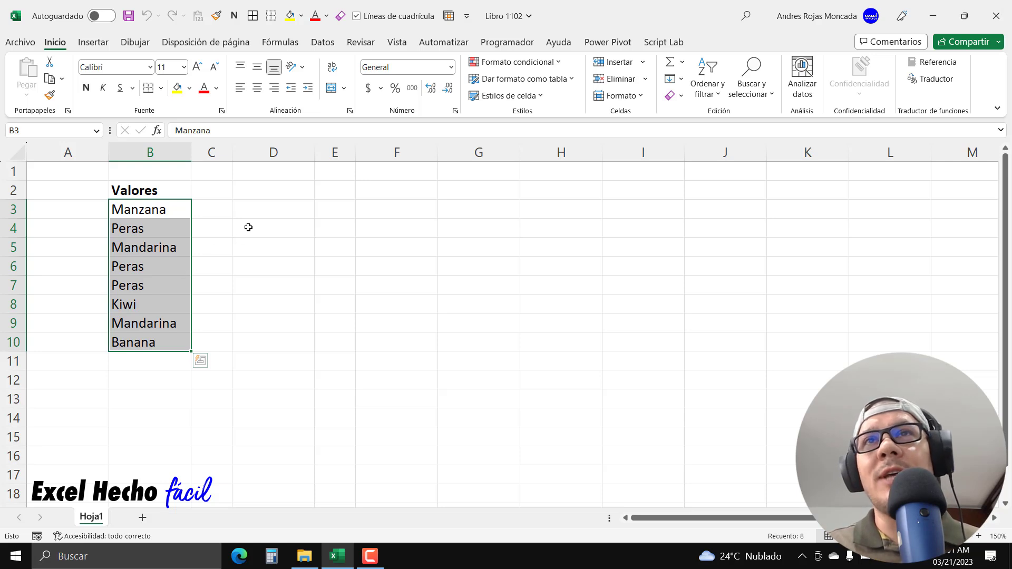
Enter the heading Unicos in D2 and copy the Valores heading's formatting onto it.
click(273, 187)
text(unicos)
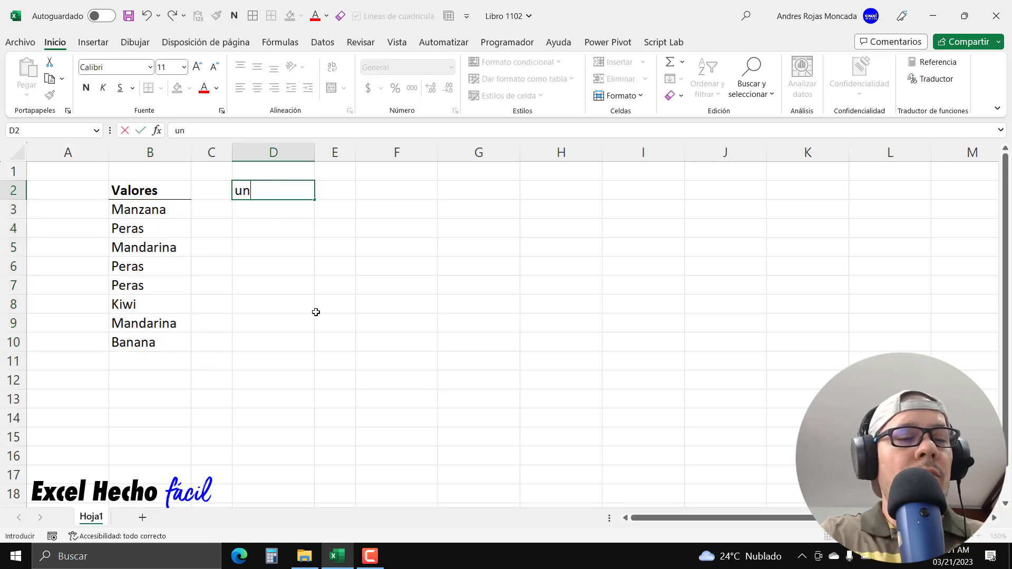
key(Return)
key(Up)
text(Unicos)
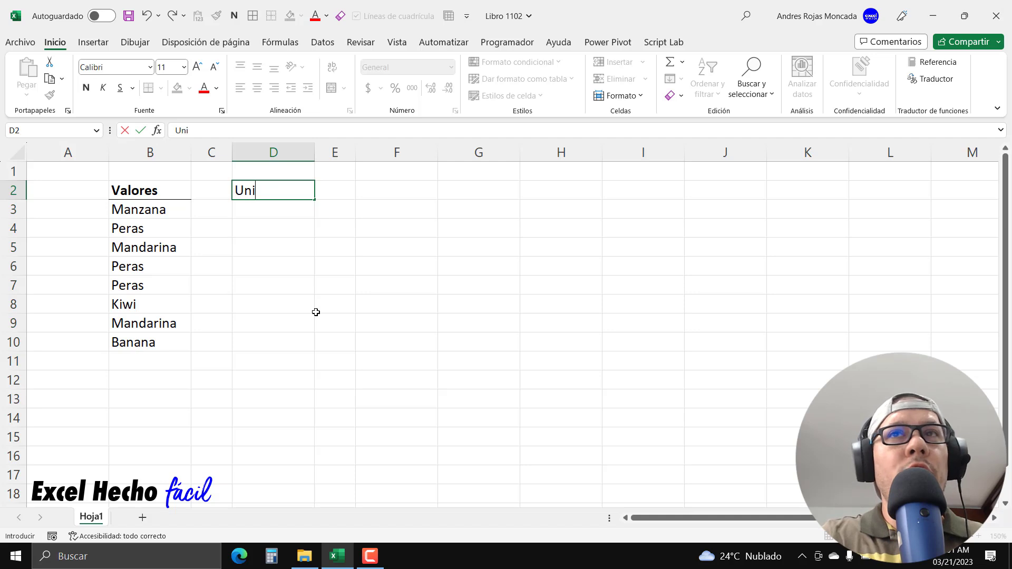
key(Return)
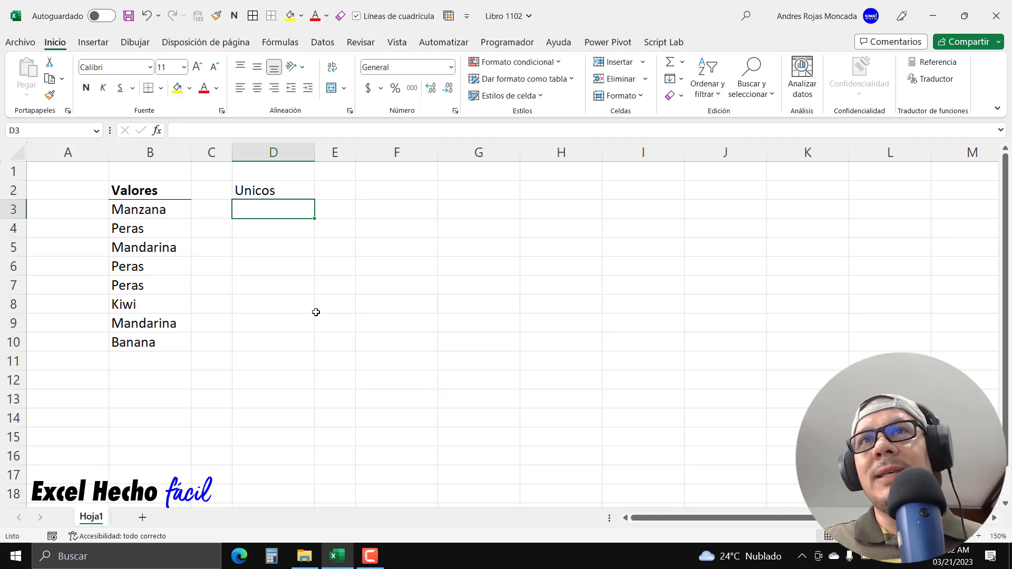
click(172, 194)
click(50, 95)
click(299, 188)
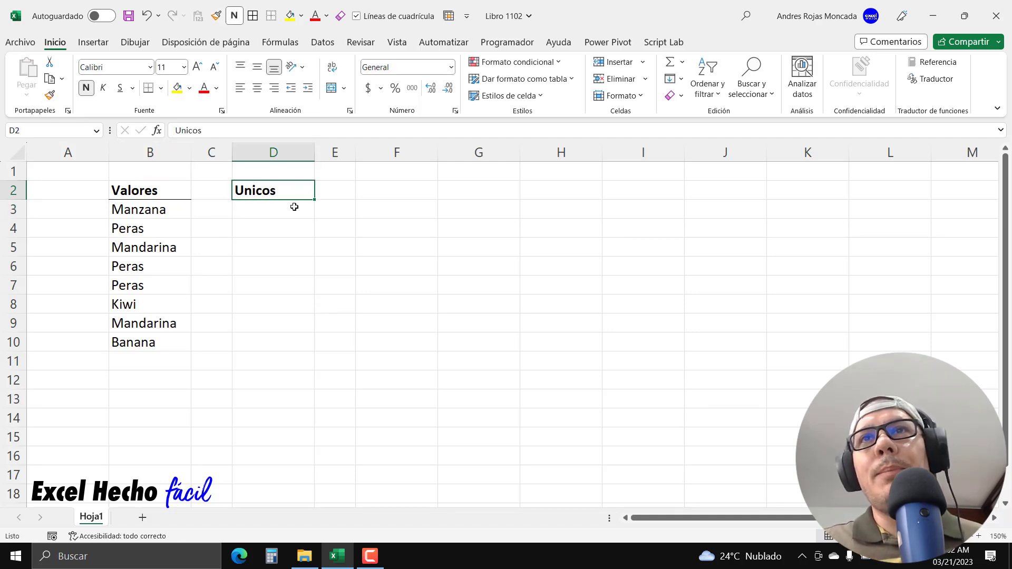
Enter the formula =UNICOS(B3:B10) in D3 to list each fruit only once.
click(291, 207)
text(=)
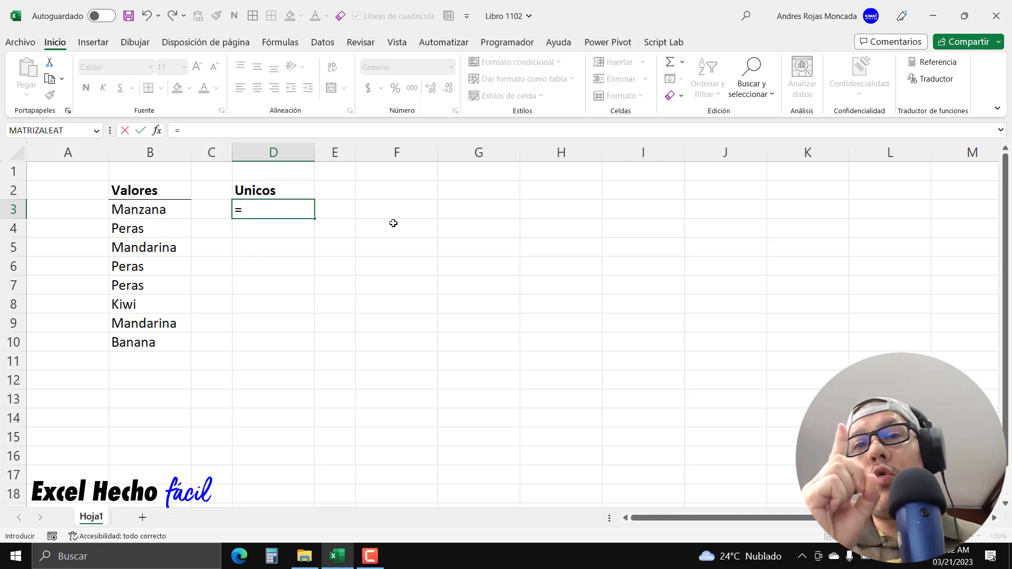
text(uni)
key(Down)
key(Down)
key(Tab)
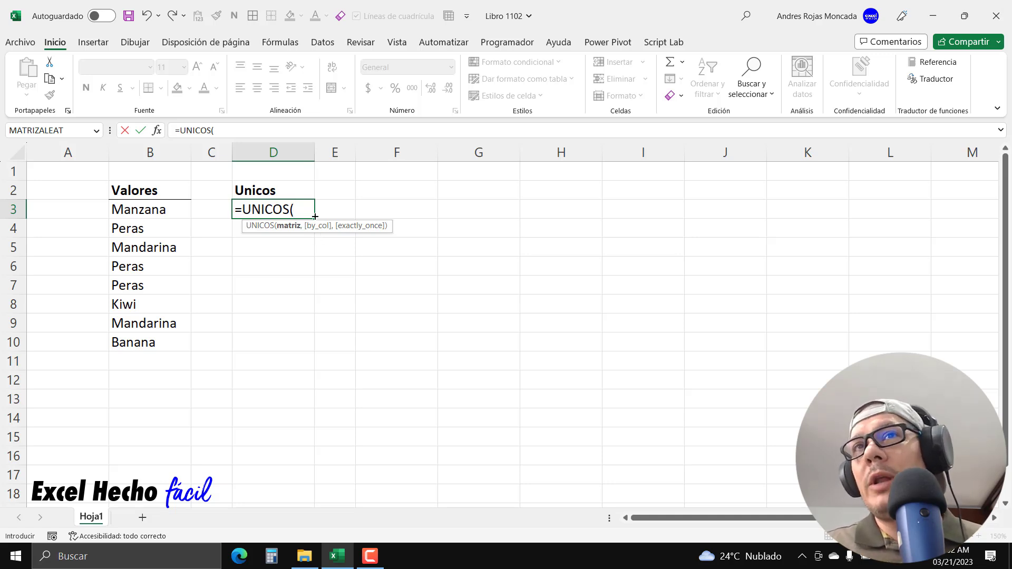
drag(160, 210, 154, 340)
drag(384, 208, 377, 364)
text())
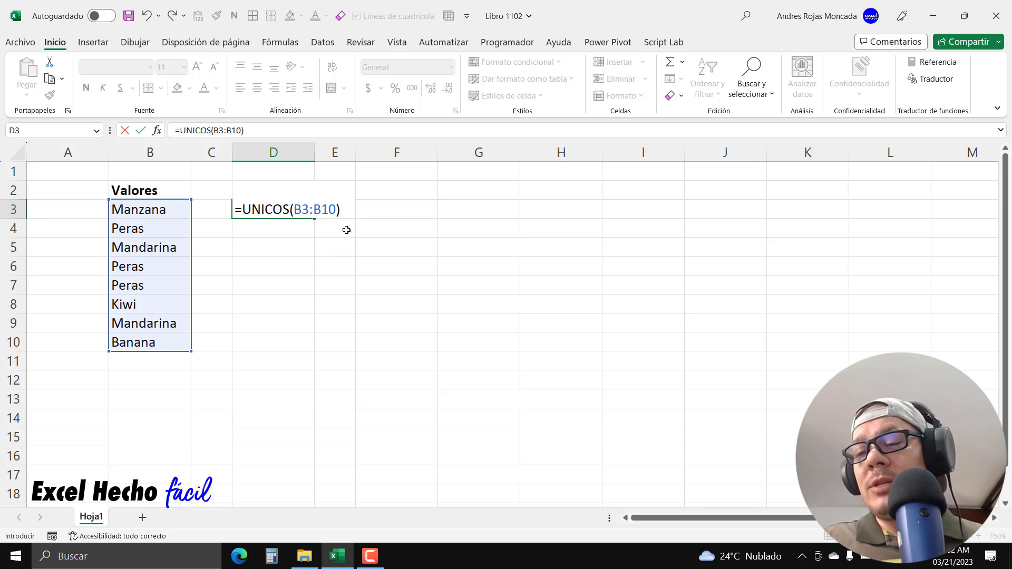
key(Return)
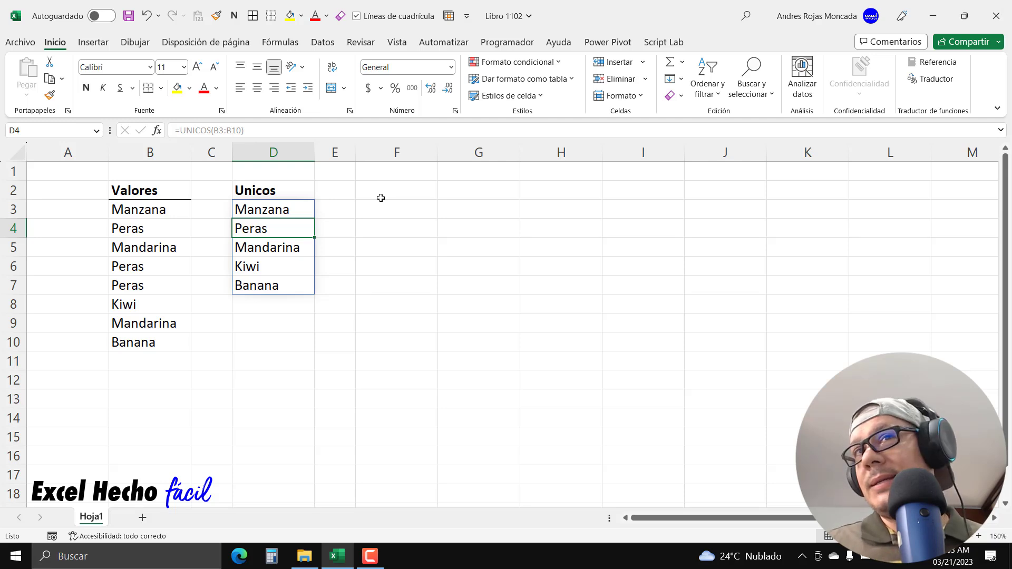
Inspect the UNICOS formula in D3 and clear it from the cell.
click(303, 250)
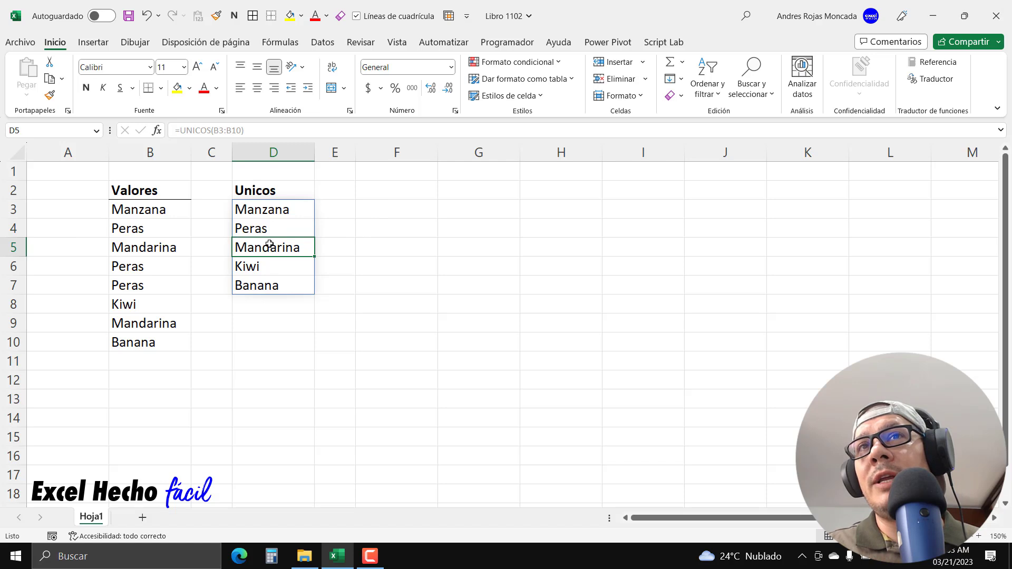
click(266, 211)
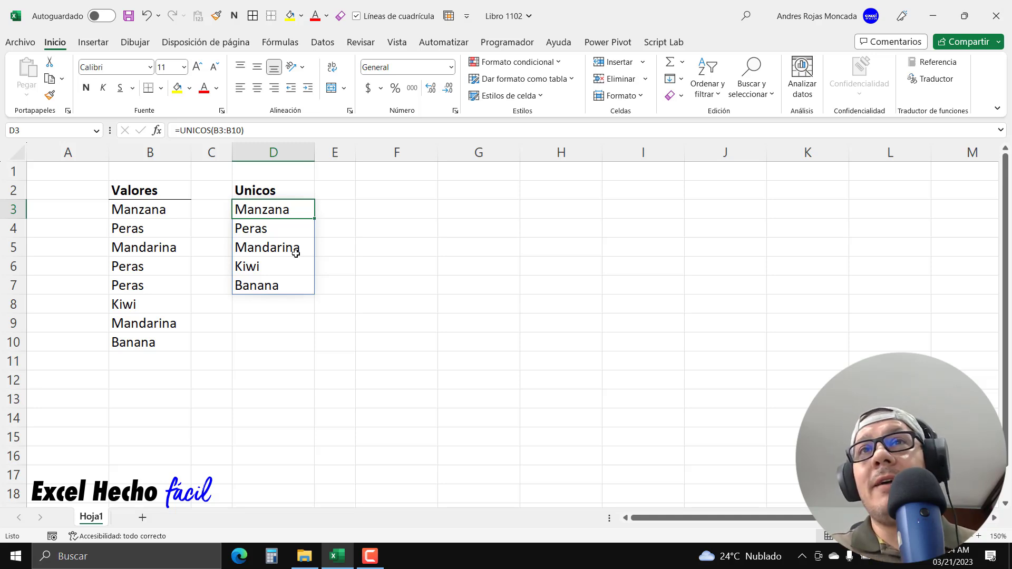
key(F2)
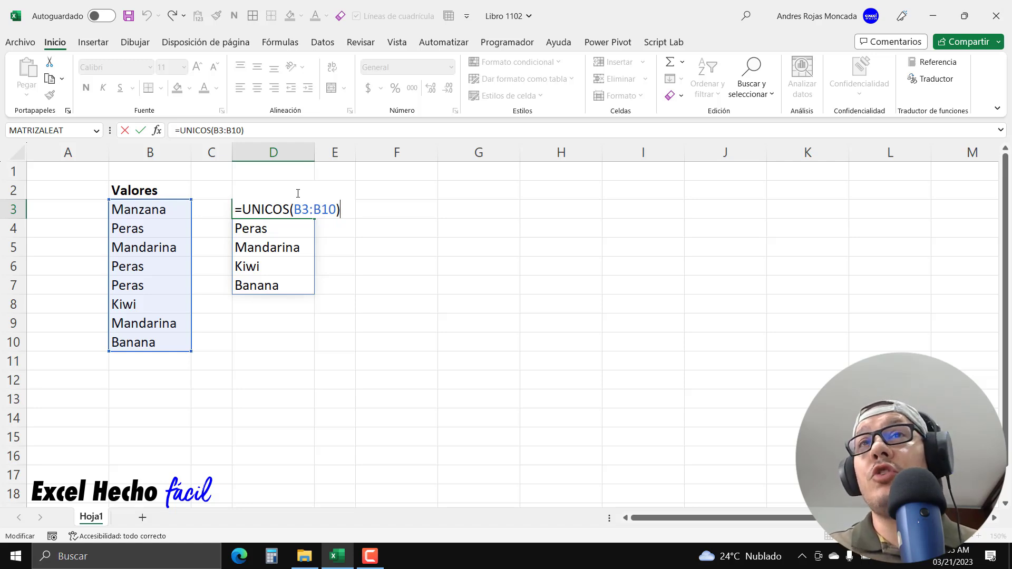
key(Escape)
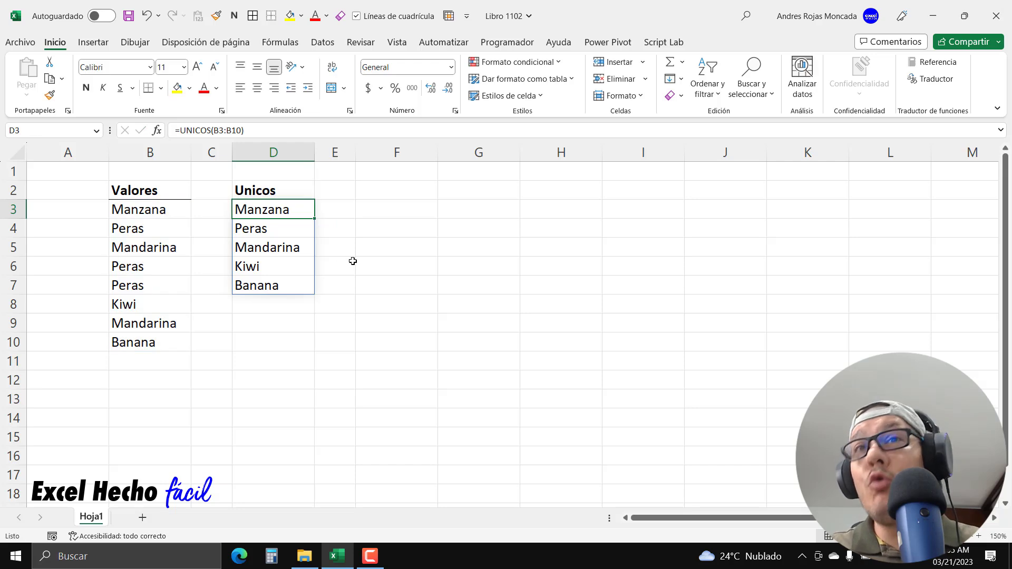
key(Delete)
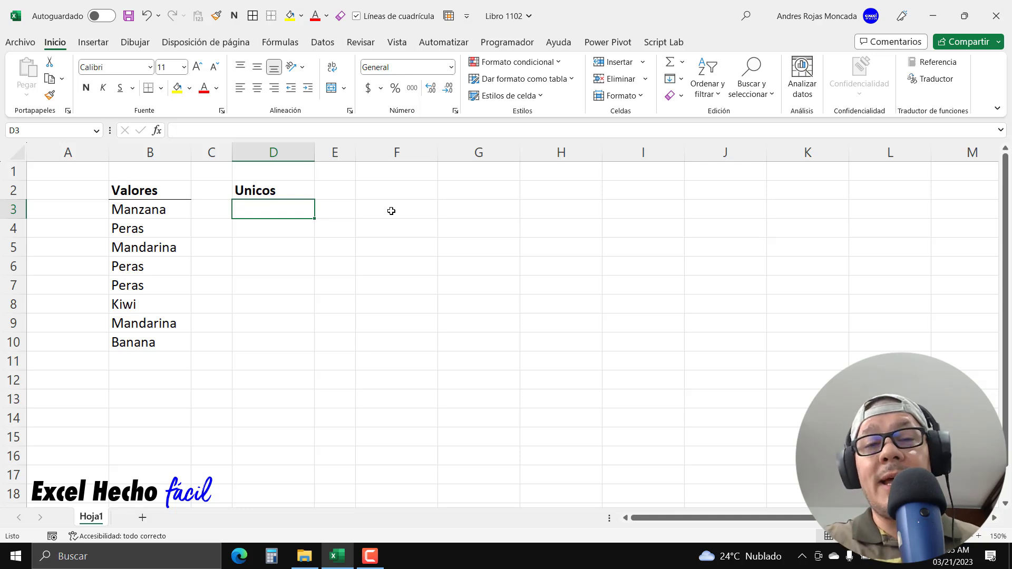
text(=)
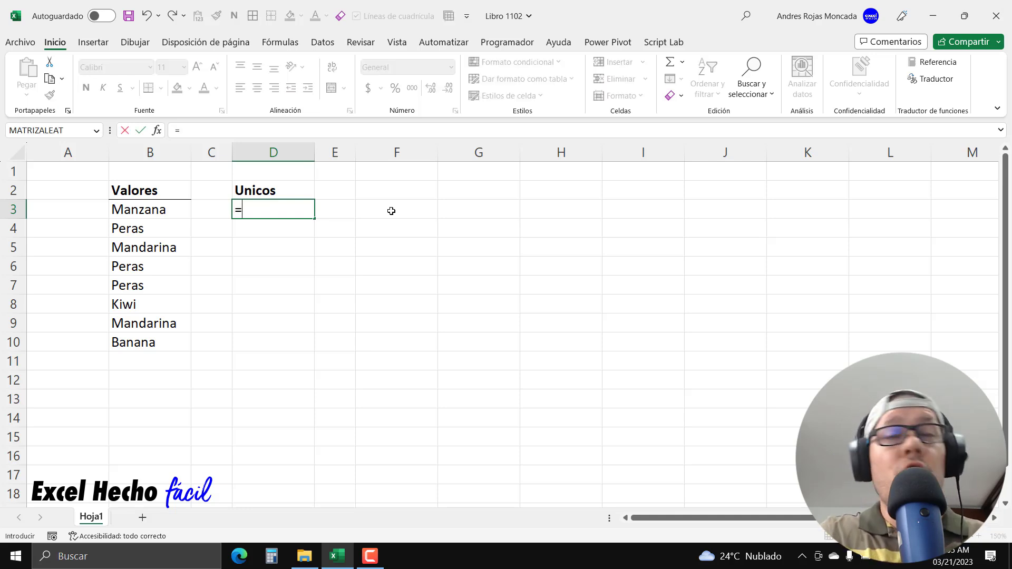
text(contar)
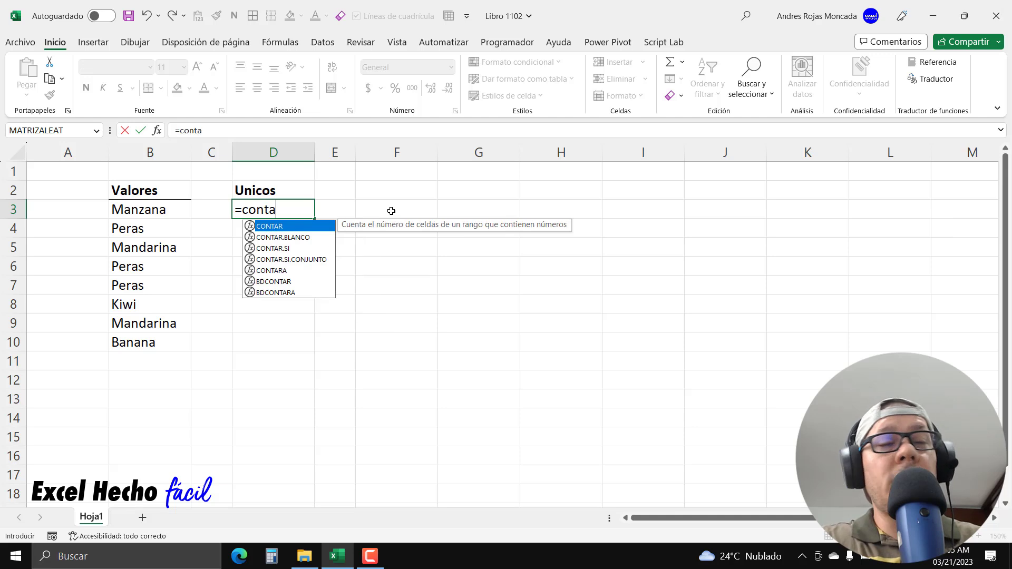
key(Escape)
key(Escape)
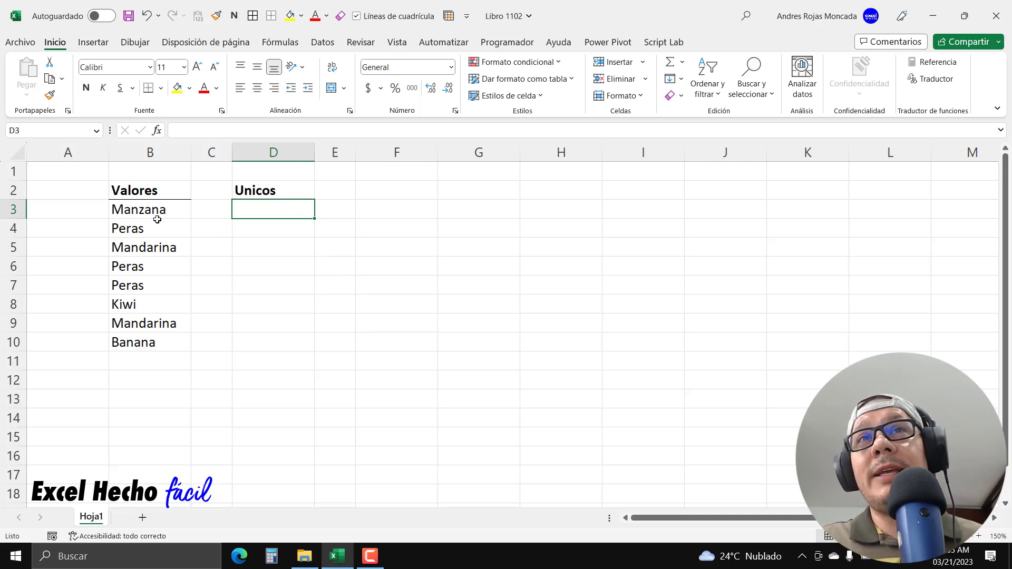
Fill each cell of D3:D10 under the Unicos heading with 0.
drag(276, 211, 264, 344)
click(278, 212)
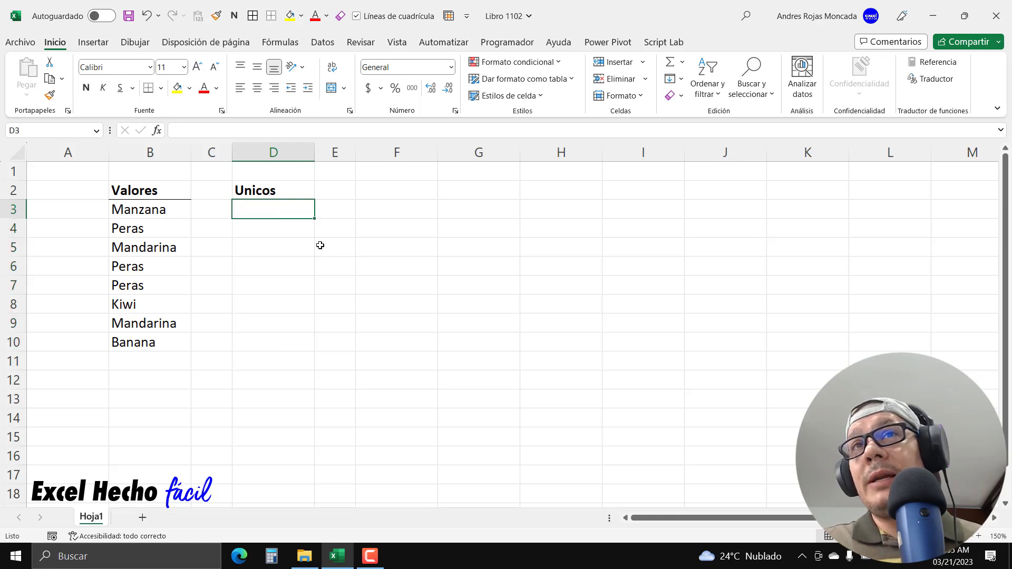
text(0)
key(Return)
text(0 0 0 0 0 0)
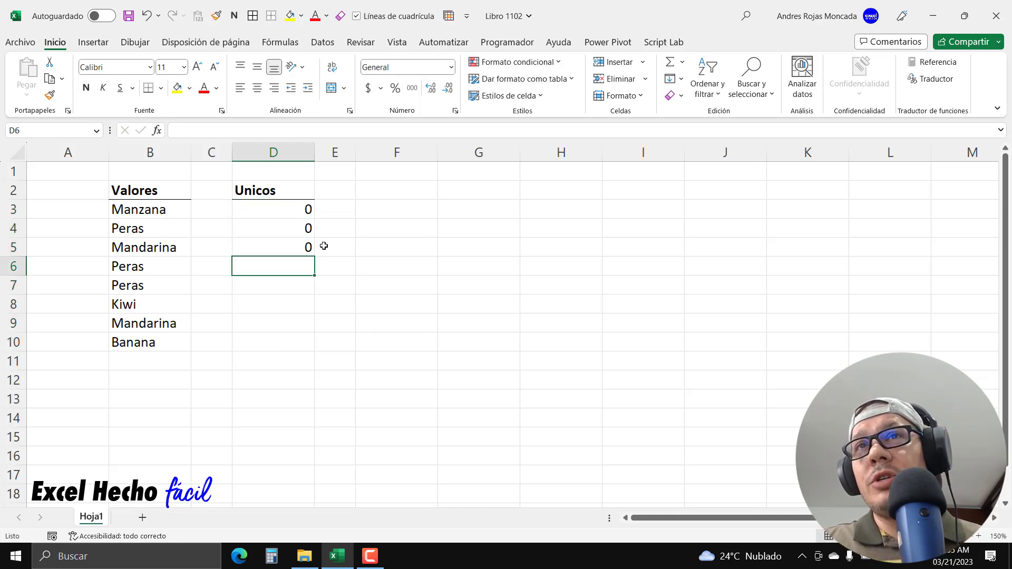
key(Return)
text(0)
key(Return)
text(0)
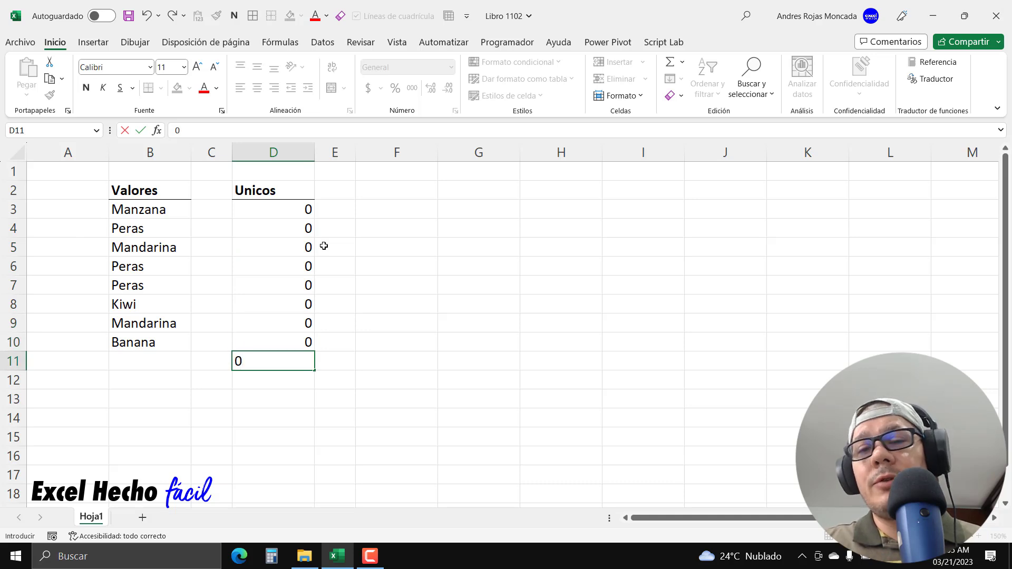
key(Escape)
key(Up)
Compare the fruit list in B3:B10 with the placeholder zeros in D3:D10 under the Unicos heading.
drag(303, 211, 314, 330)
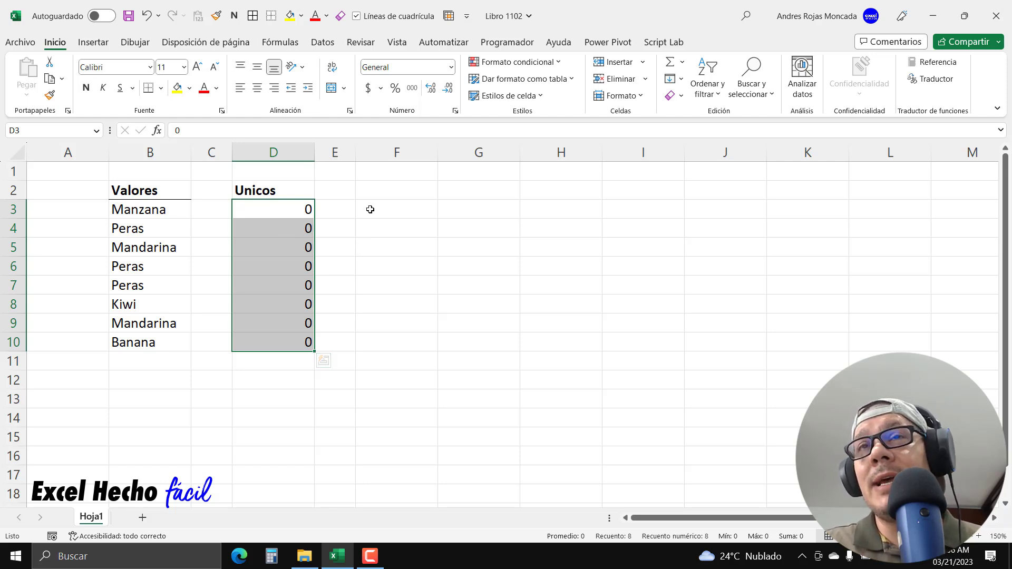
click(293, 211)
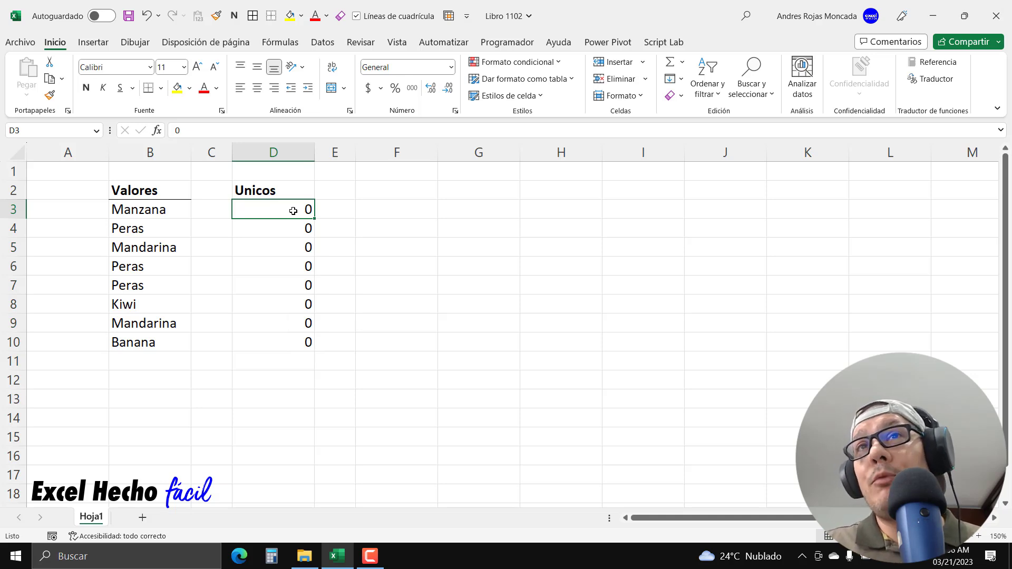
drag(277, 211, 287, 339)
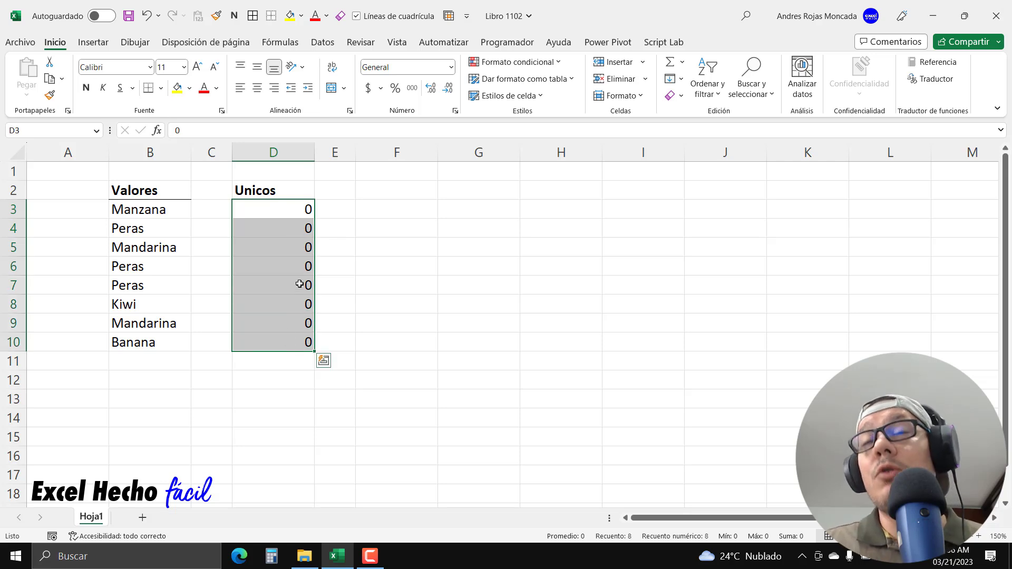
click(293, 211)
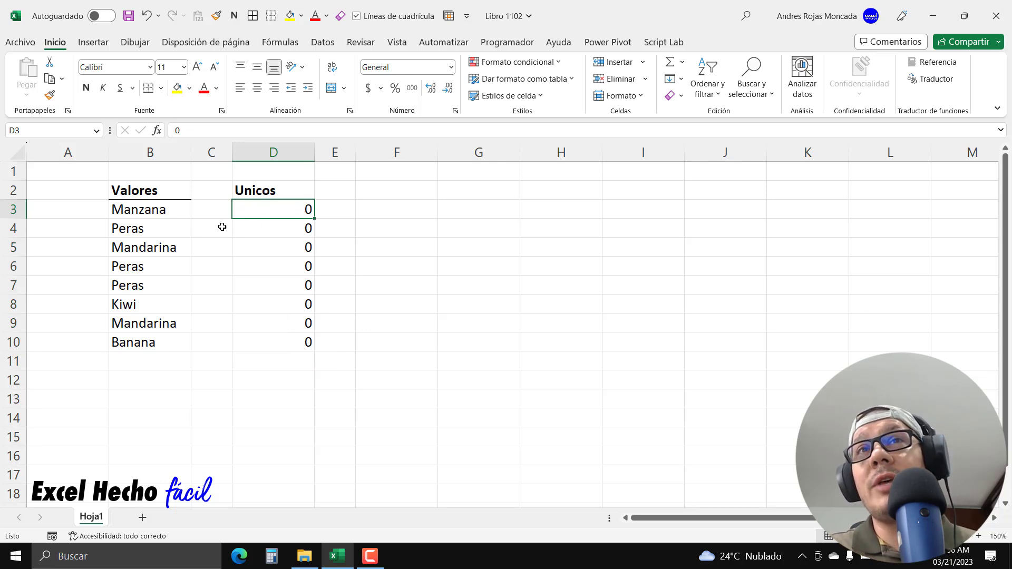
click(168, 215)
drag(168, 214, 160, 343)
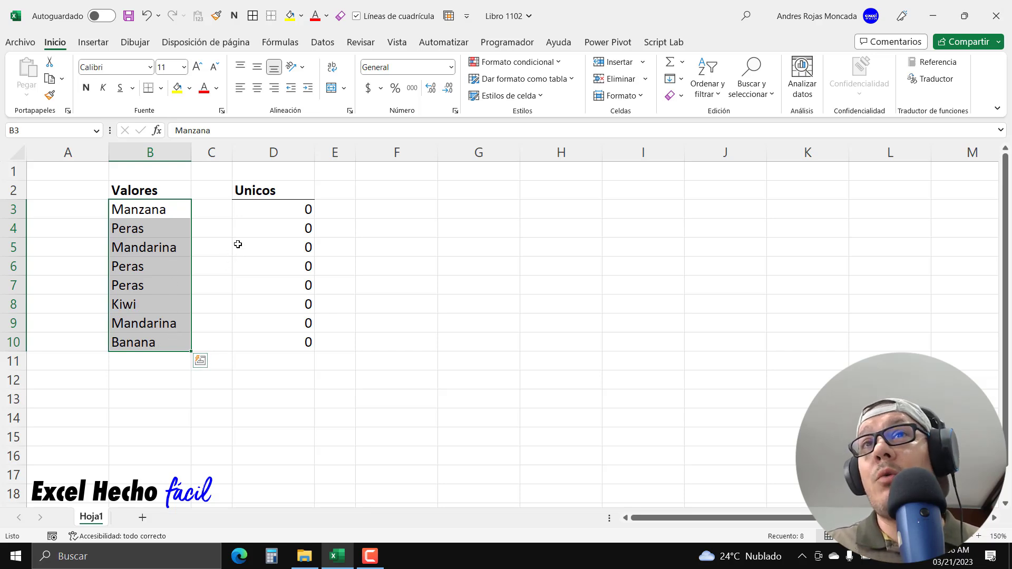
click(266, 195)
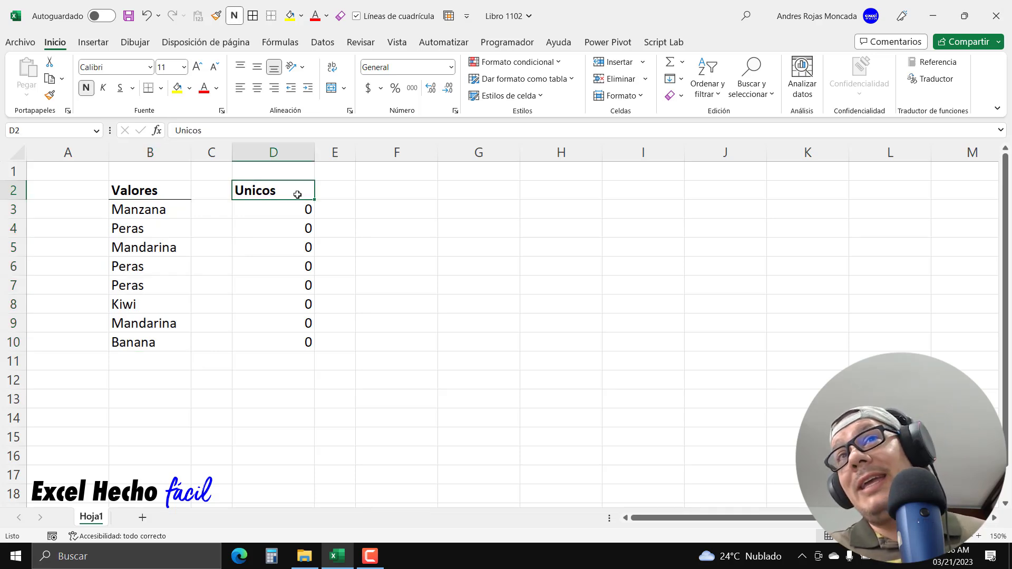
drag(293, 208, 297, 345)
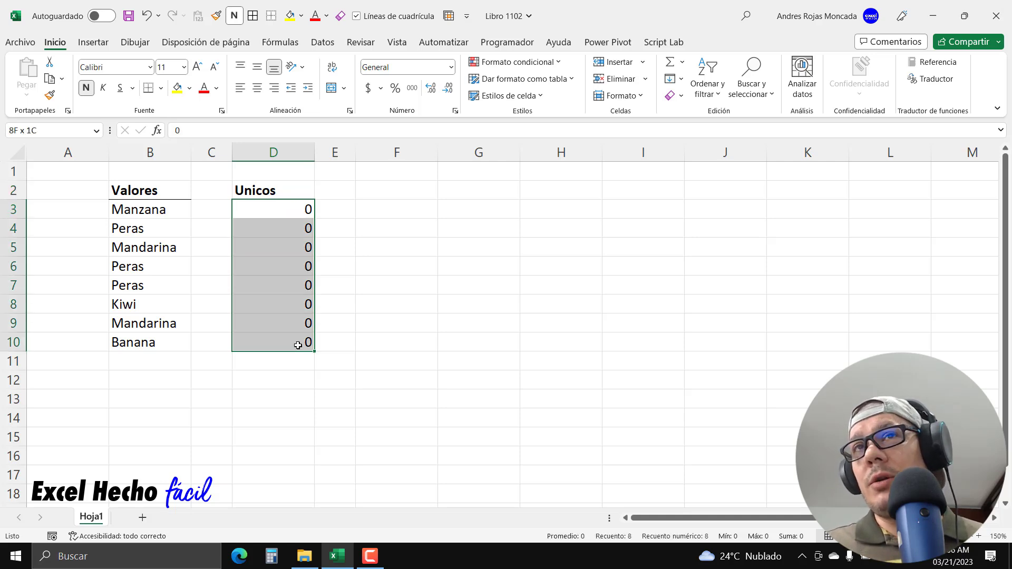
click(300, 190)
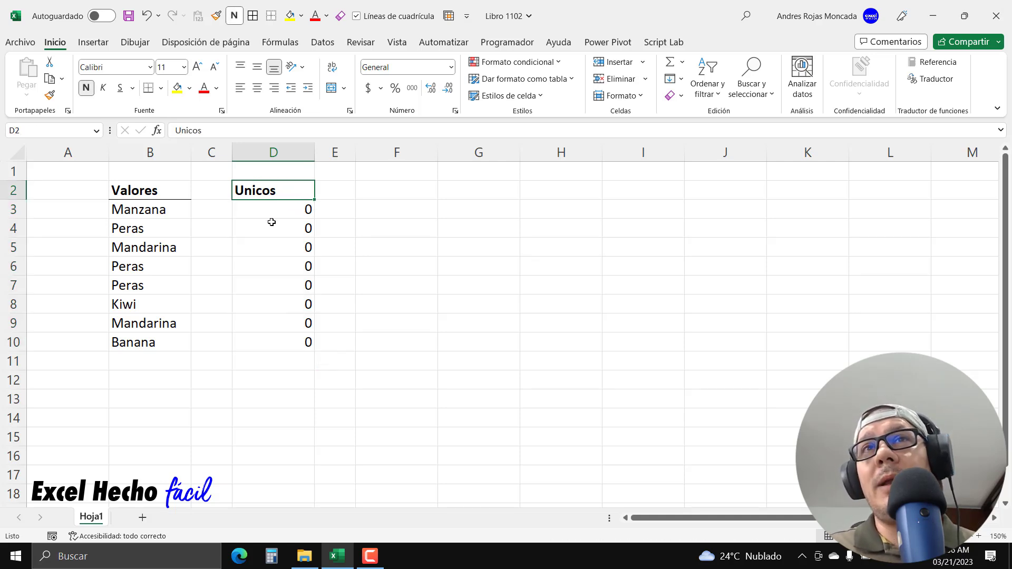
click(167, 210)
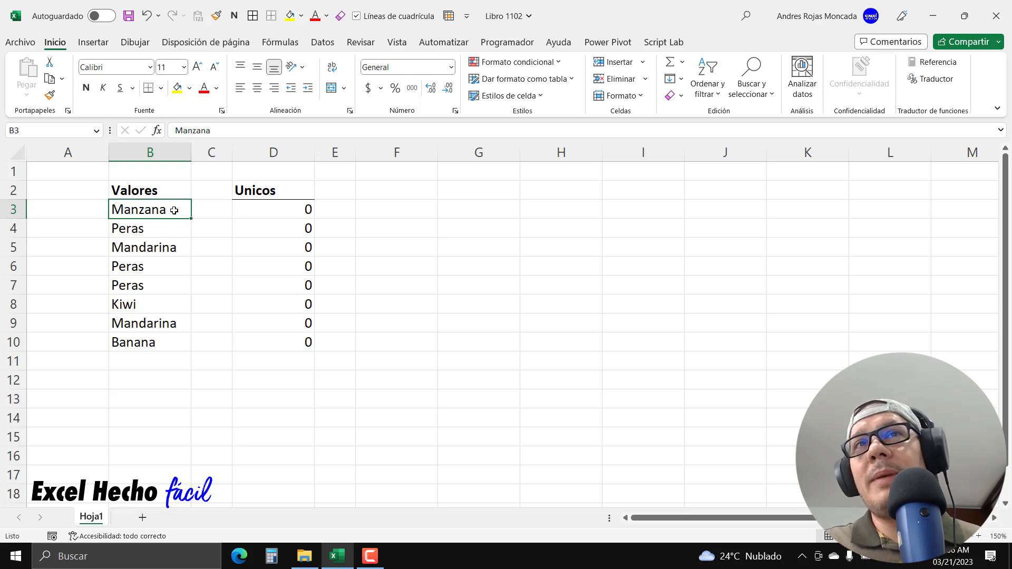
click(273, 191)
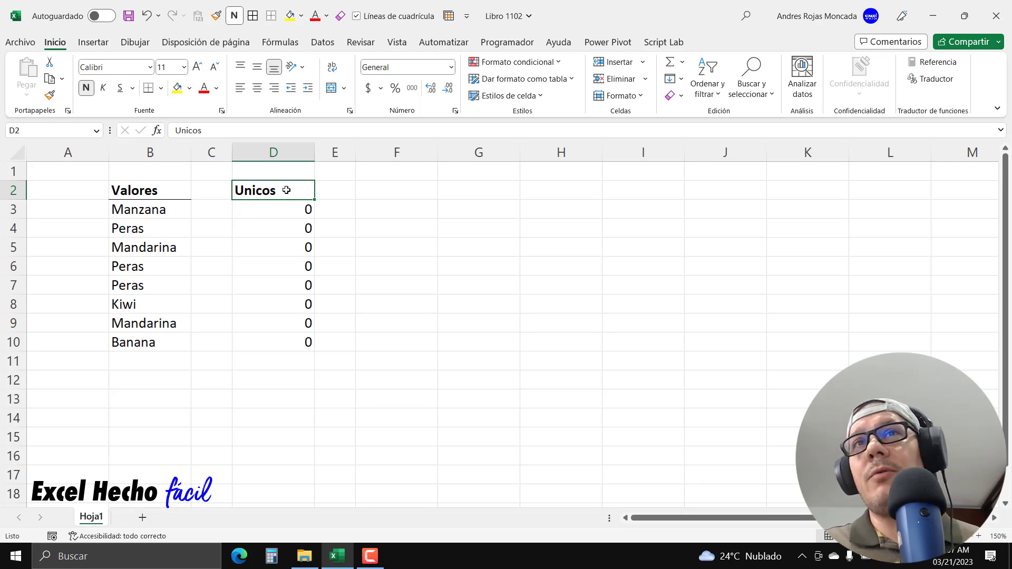
click(181, 209)
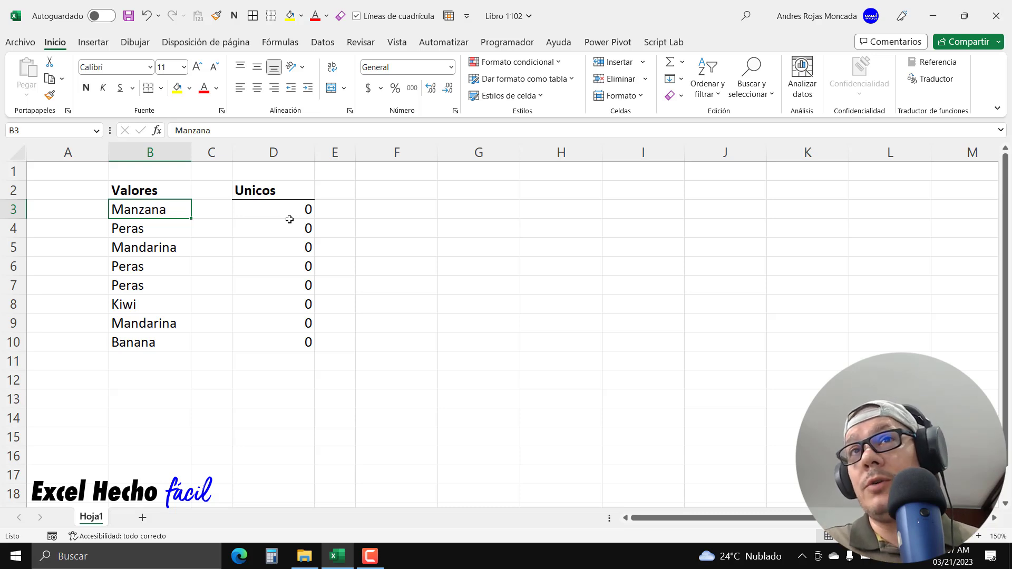
Clear the placeholder zeros from D3:D10.
drag(290, 217, 298, 337)
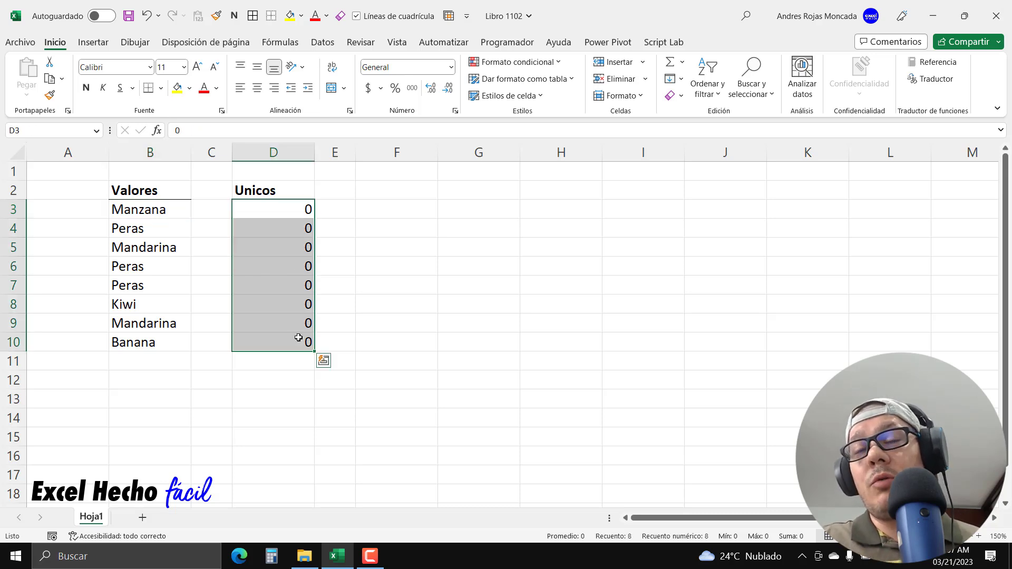
key(Delete)
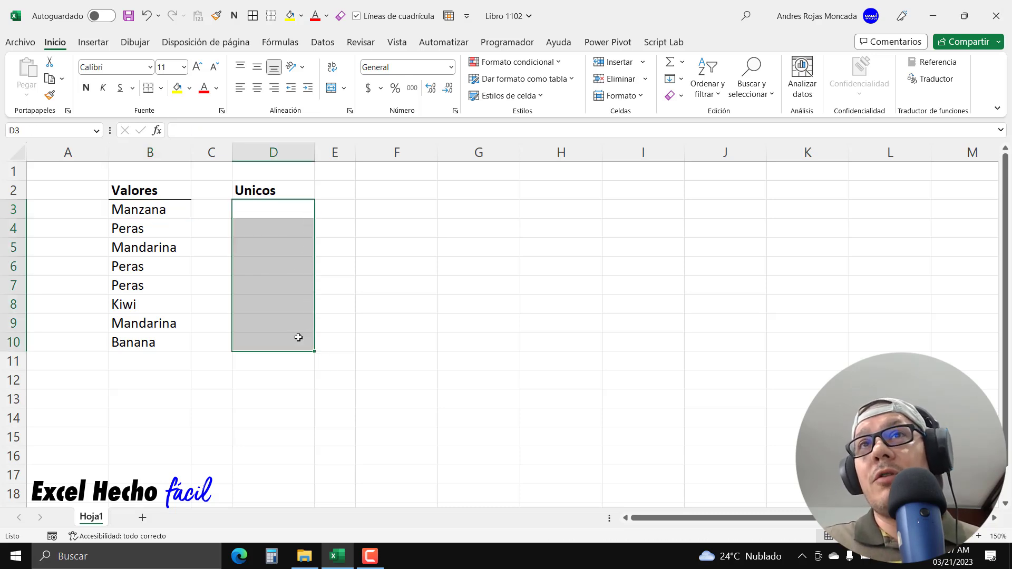
Start a CONTAR.SI.CONJUNTO formula in D3 under the Unicos heading.
click(290, 210)
text(=)
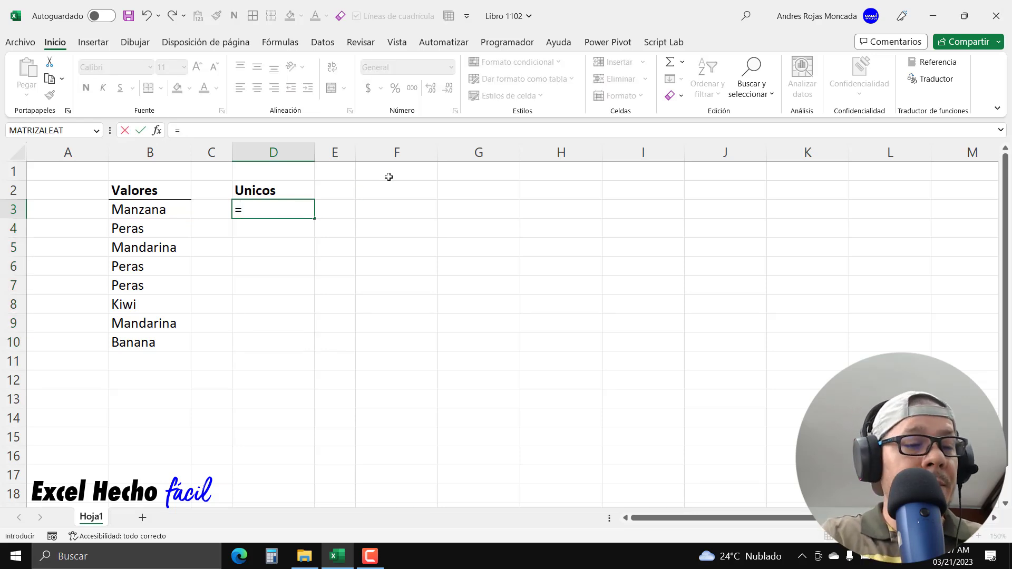
text(contgar)
key(BackSpace)
key(BackSpace)
key(BackSpace)
text(a)
key(Down)
key(Down)
key(Down)
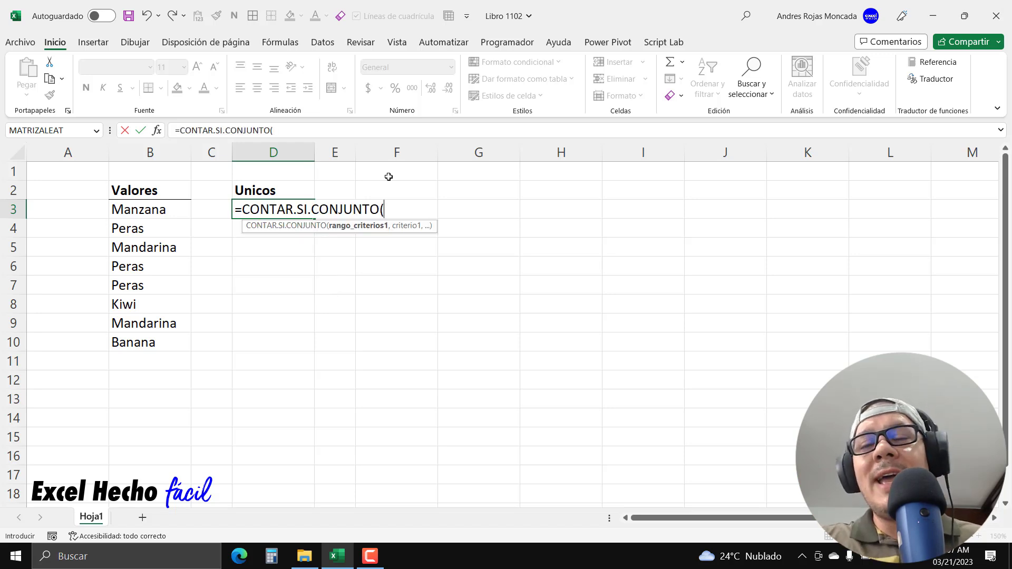
key(BackSpace)
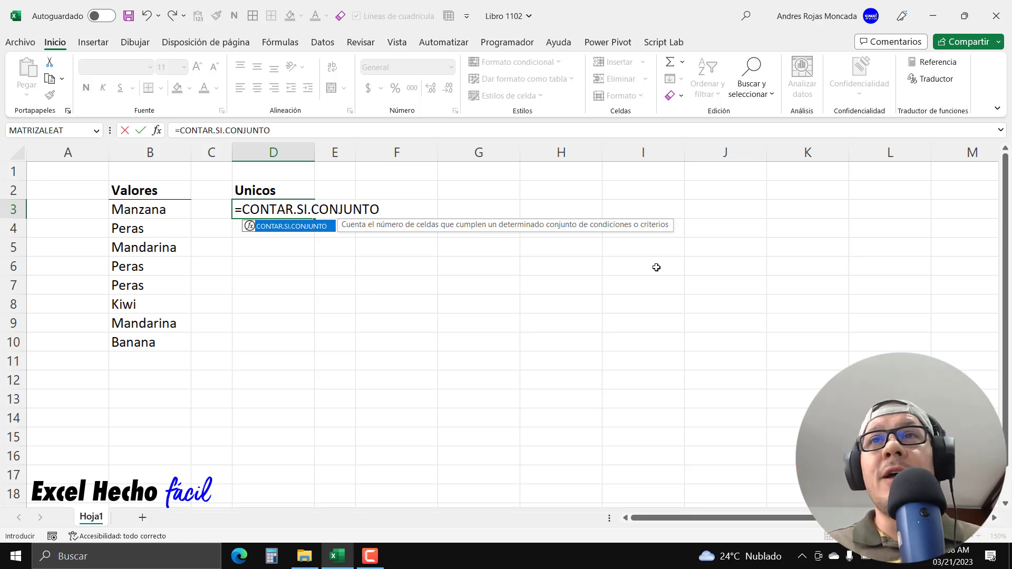
text(()
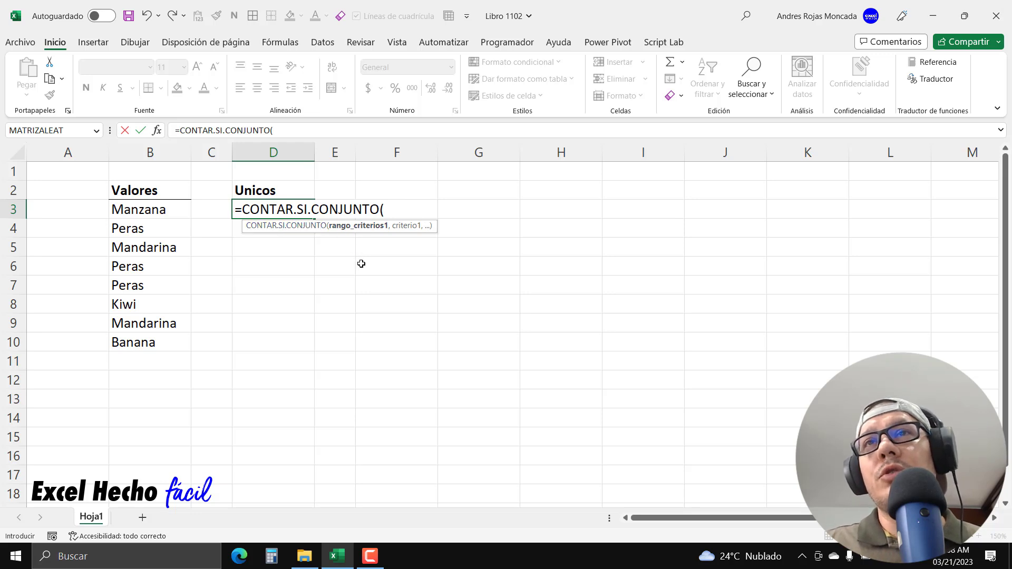
Examine the paired criteria range and criteria arguments of CONTAR.SI.CONJUNTO with placeholder commas, and remove the commas.
drag(426, 227, 425, 282)
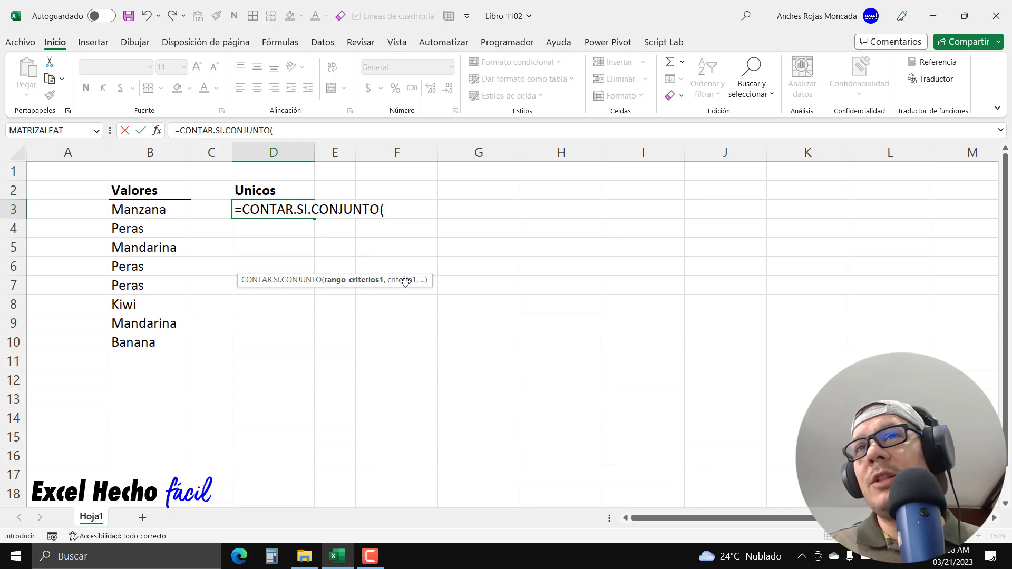
text(,)
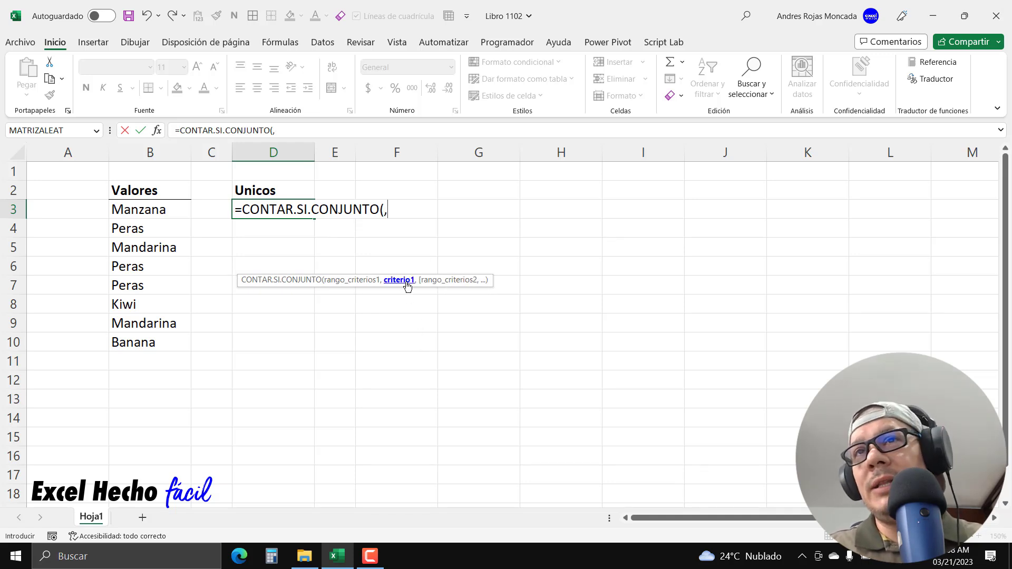
click(368, 285)
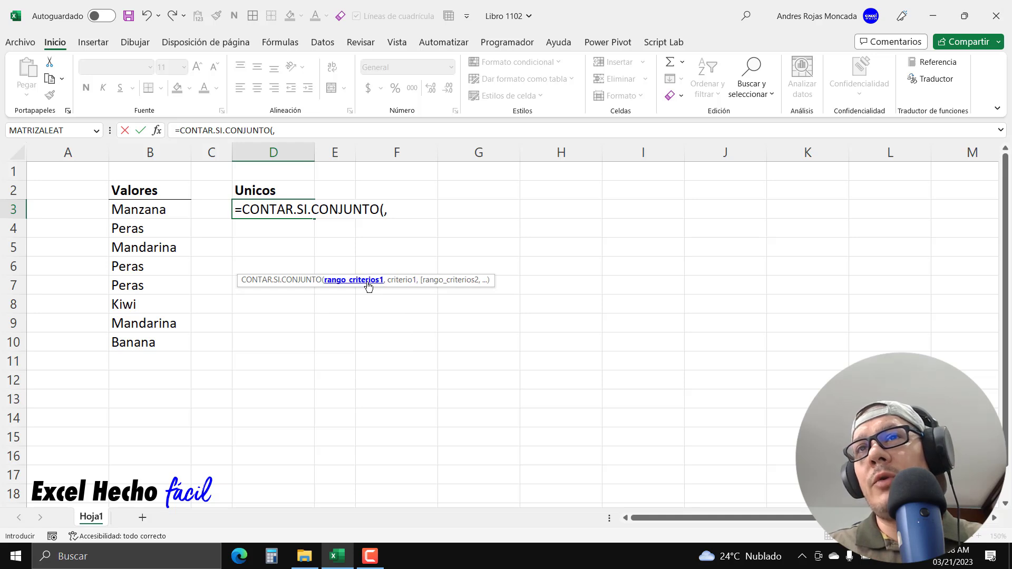
text(,)
click(455, 285)
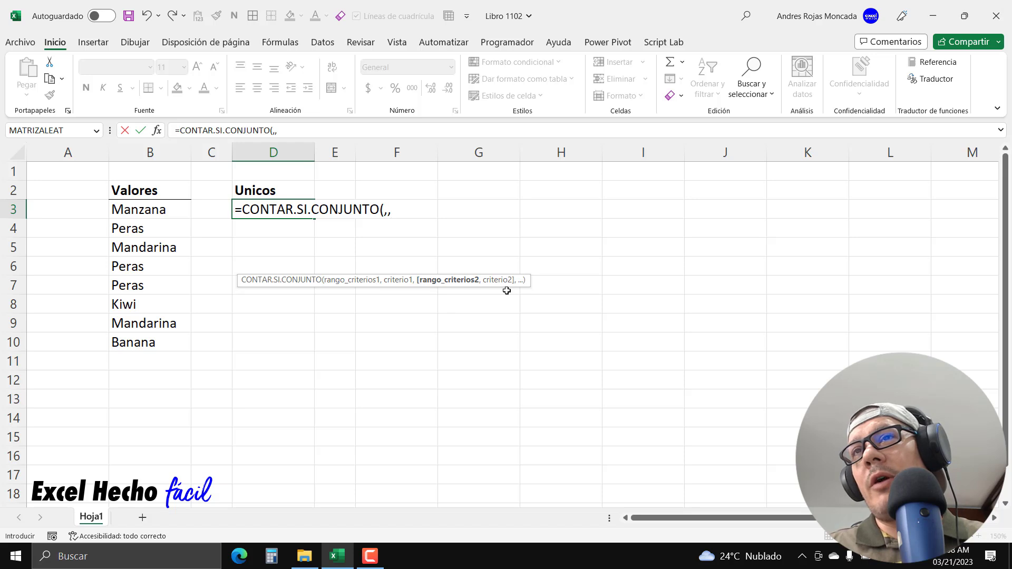
text(,)
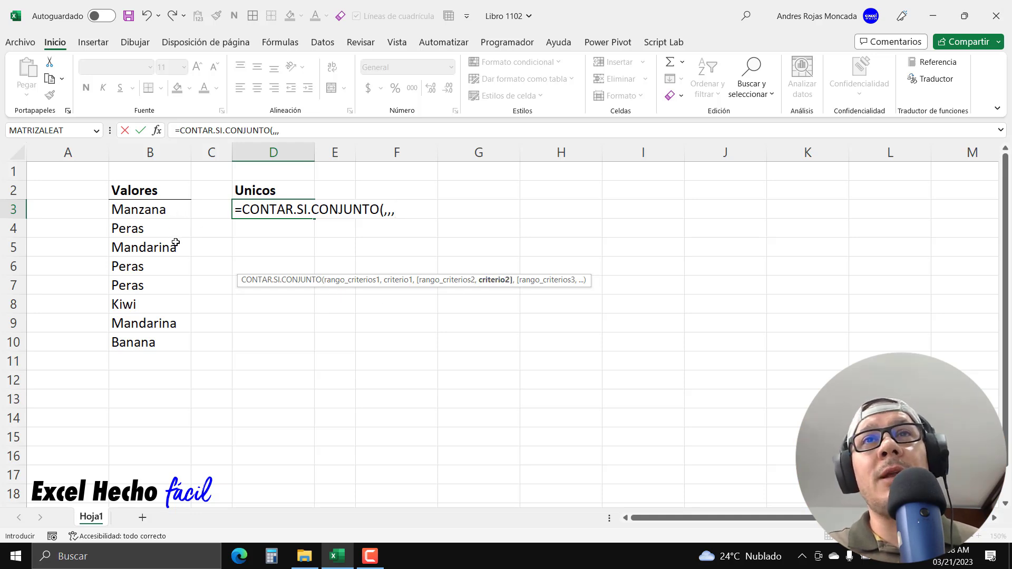
key(BackSpace)
key(BackSpace)
key(BackSpace)
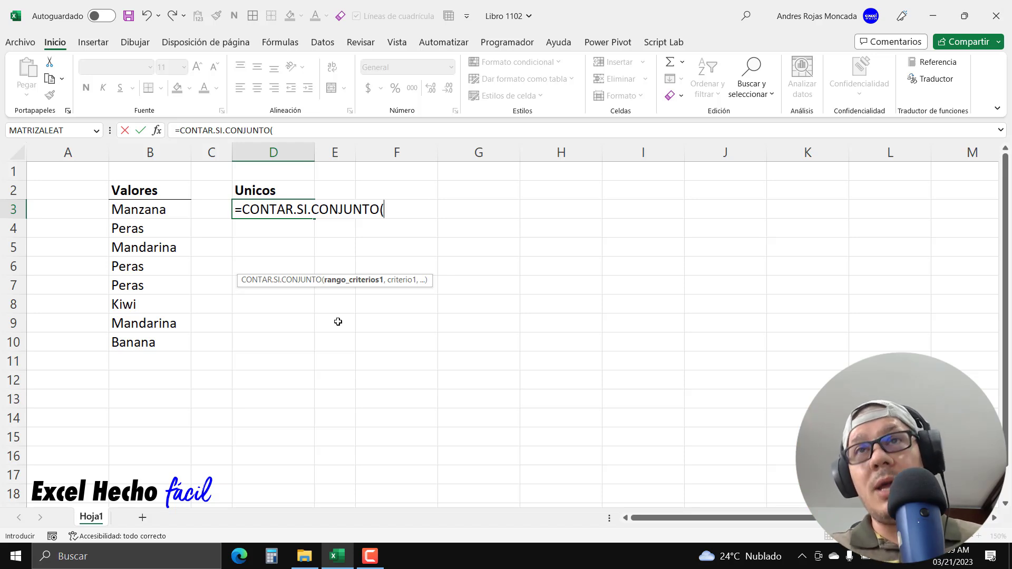
Enter $D$2:D2 as the first criteria range in the D3 formula, anchoring only the start of the range.
click(278, 190)
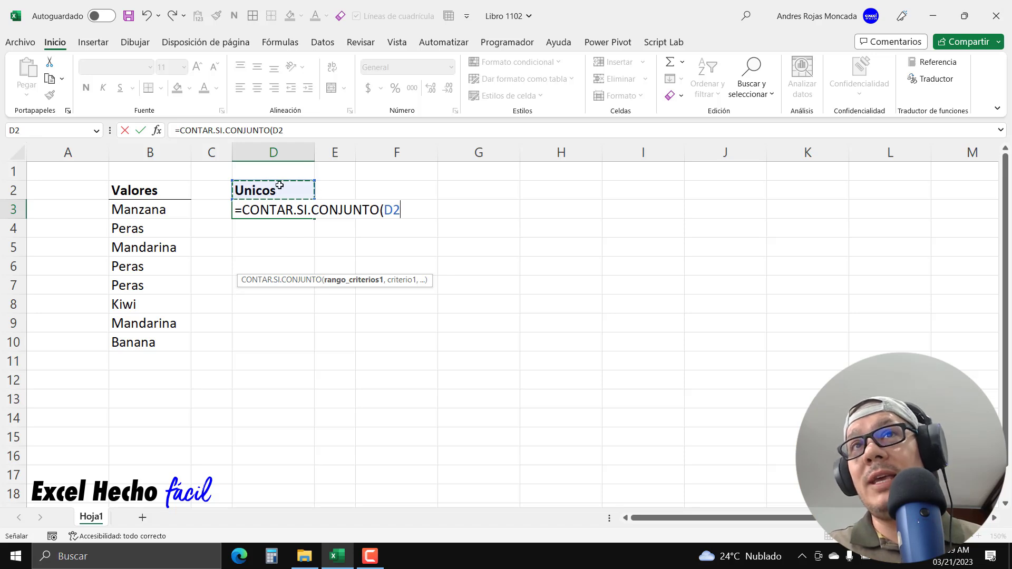
double_click(404, 210)
key(F4)
click(418, 209)
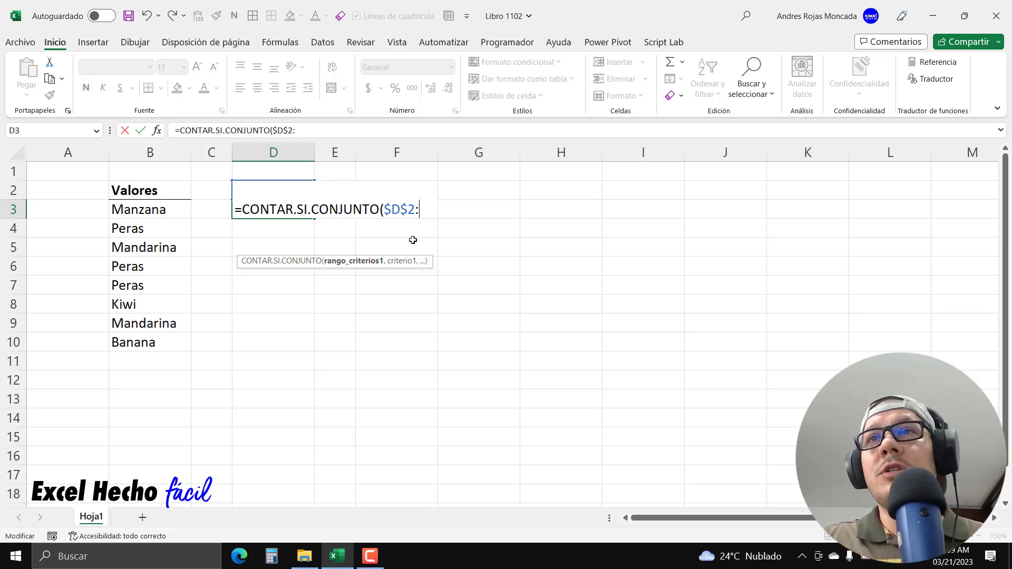
click(421, 209)
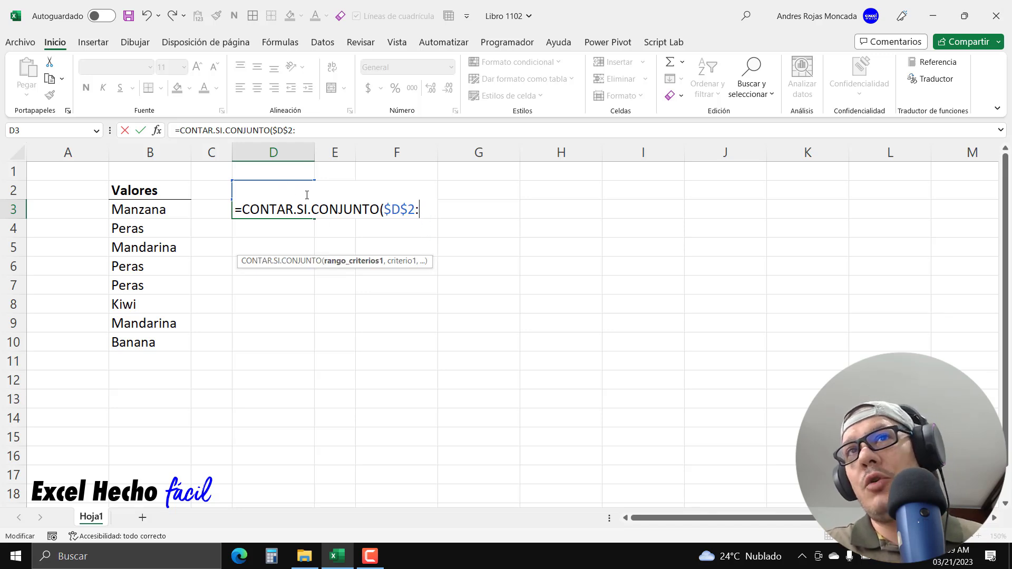
text(D2)
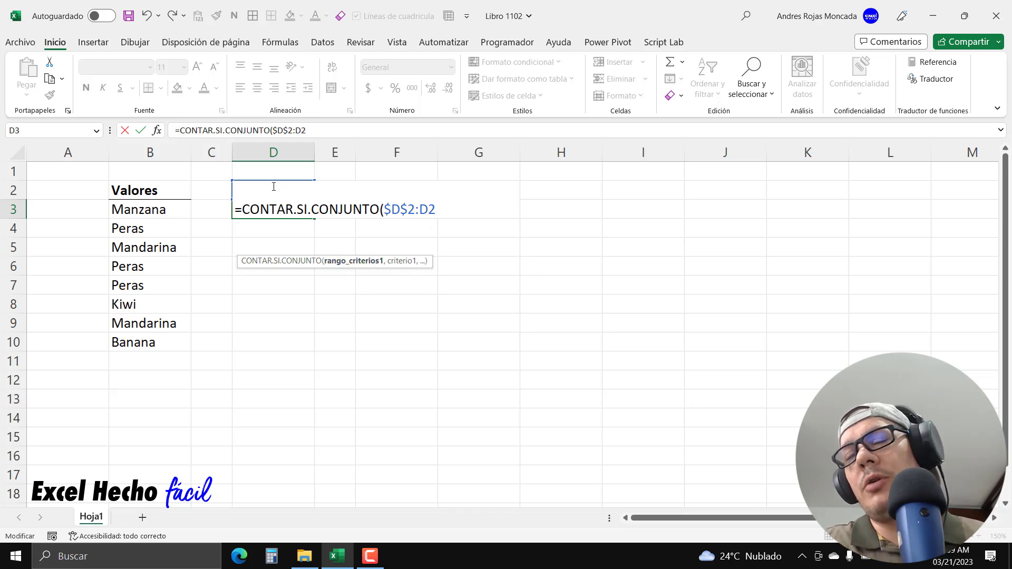
drag(420, 212, 441, 212)
click(441, 212)
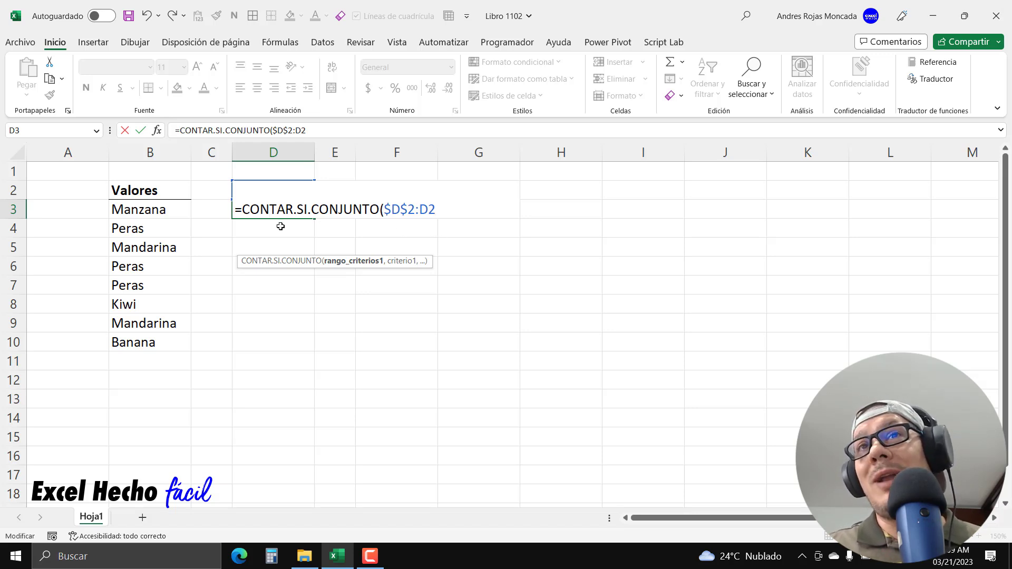
drag(435, 209, 419, 210)
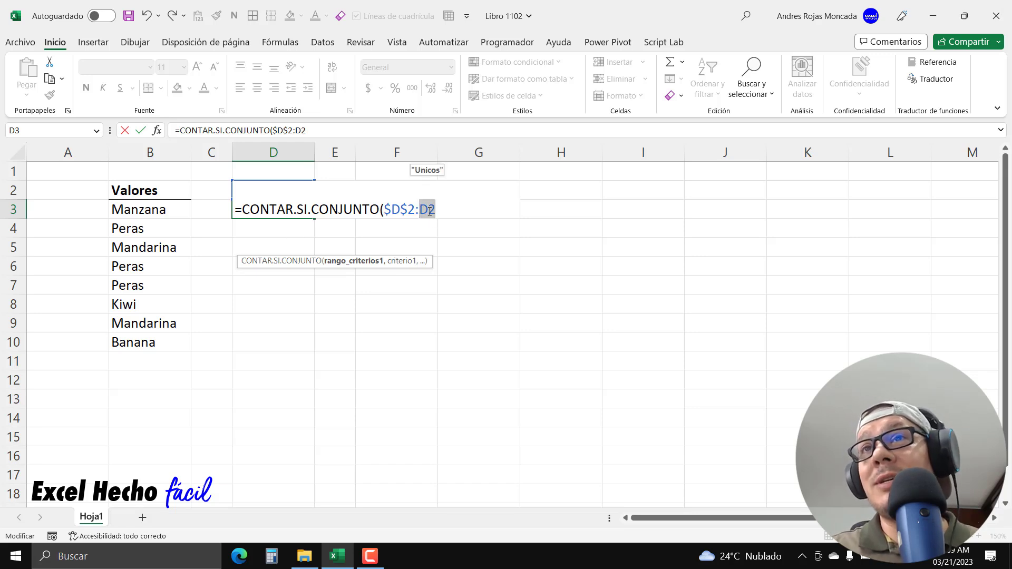
drag(416, 208, 383, 205)
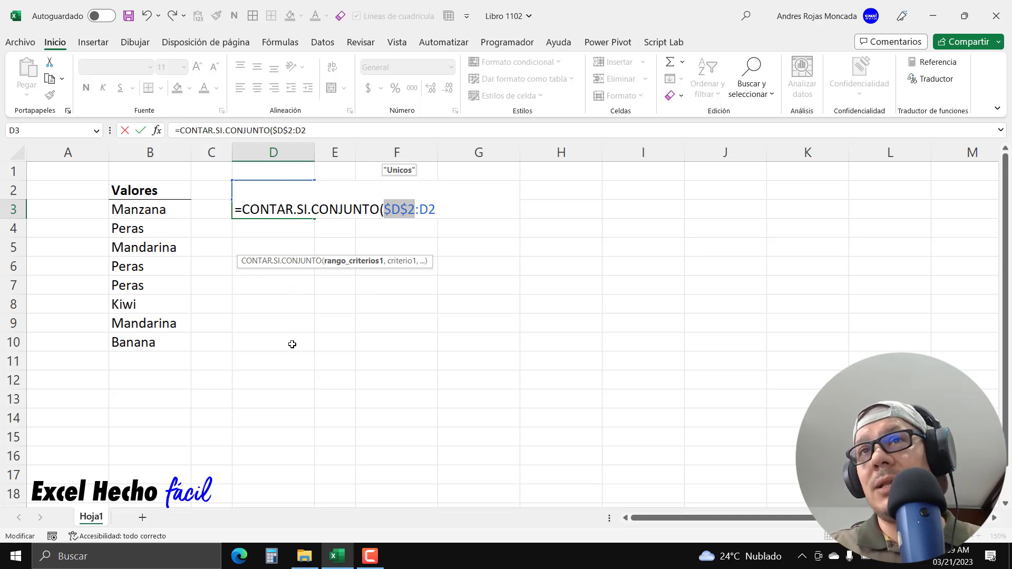
key(End)
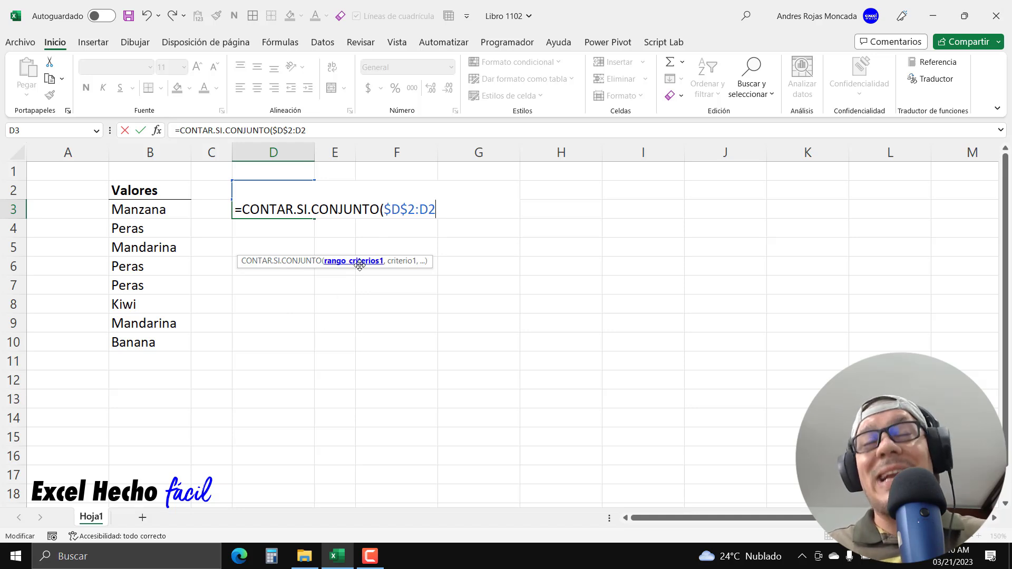
Set the first criteria argument to the fruit list as the absolute range $B$3:$B$10 and close the function.
text(,)
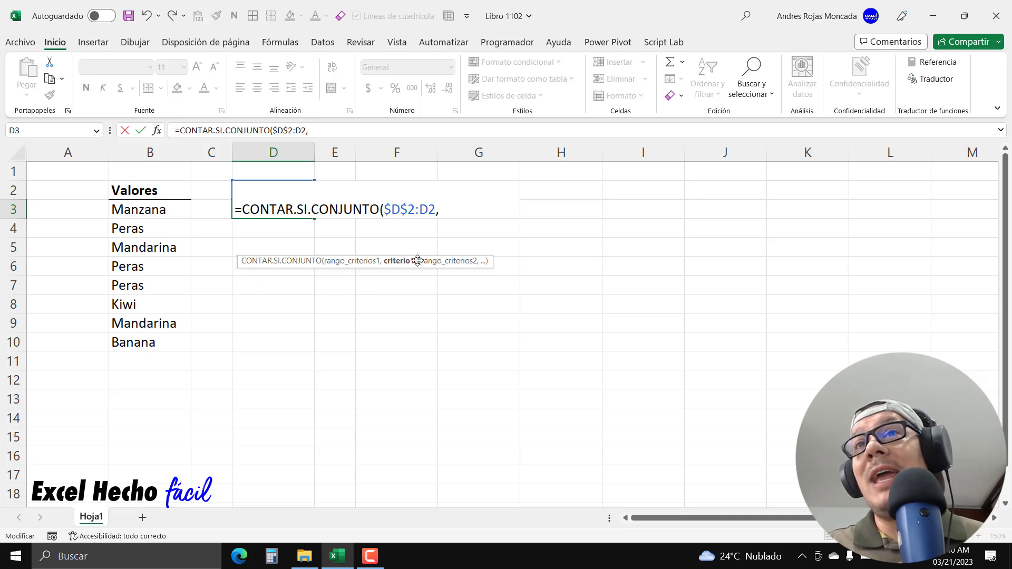
click(149, 210)
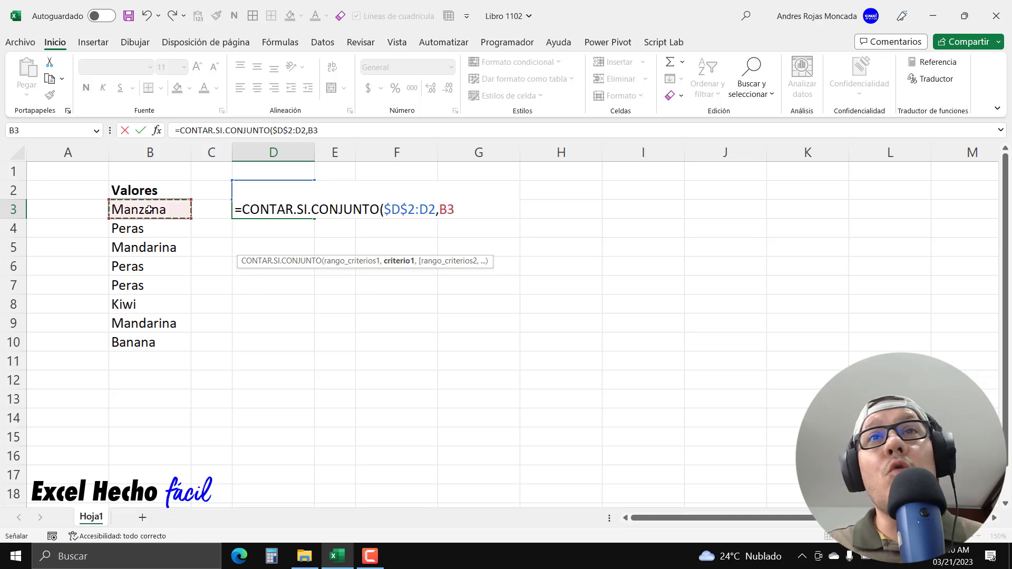
drag(180, 209, 181, 341)
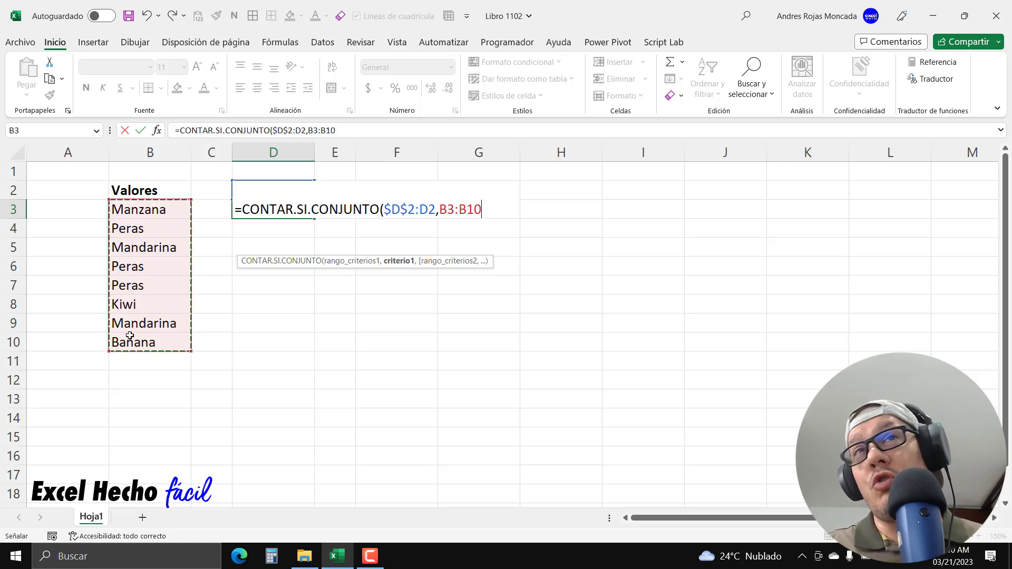
click(457, 210)
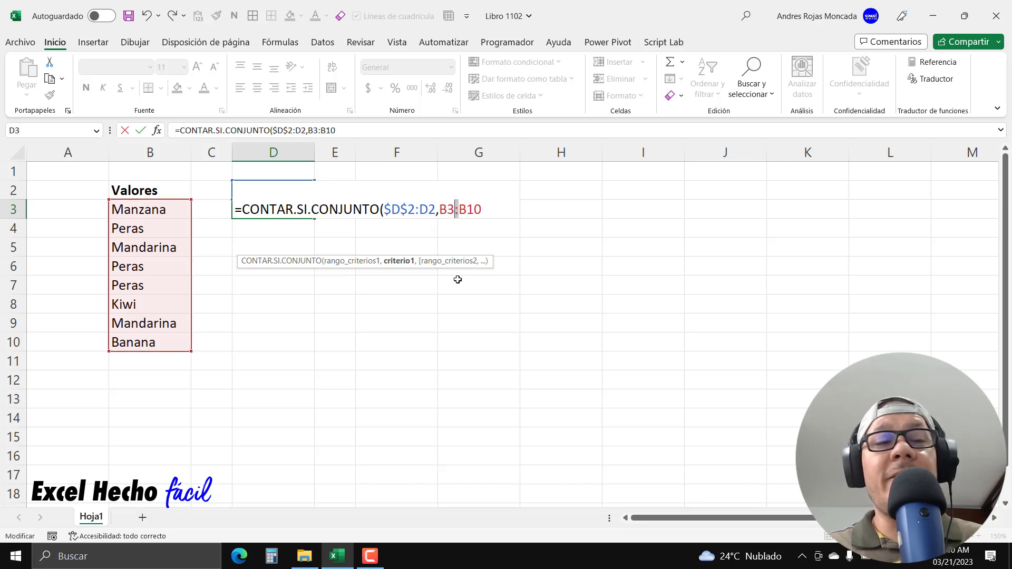
key(F4)
key(Right)
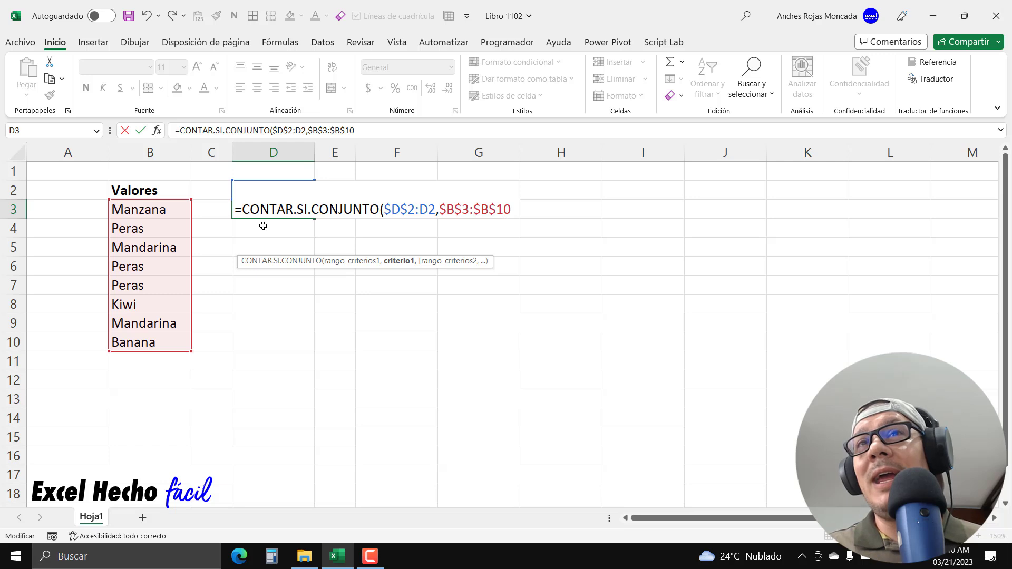
drag(490, 262, 479, 405)
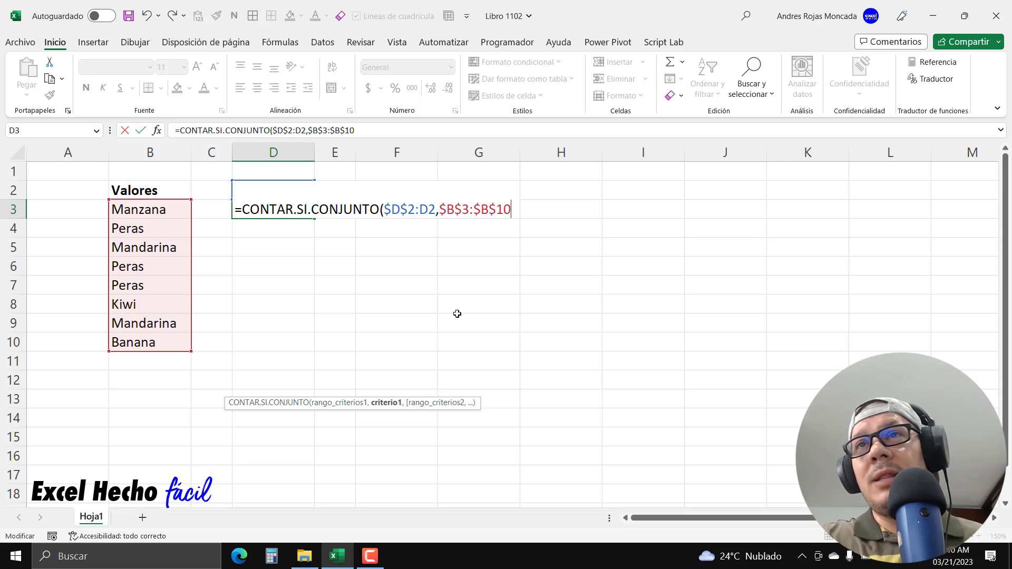
text())
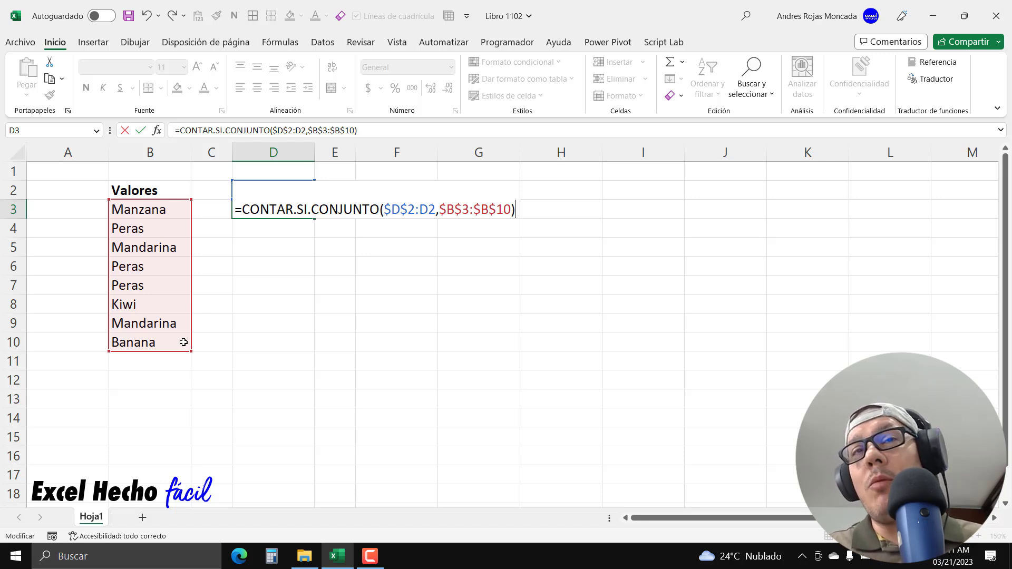
Evaluate the CONTAR.SI.CONJUNTO formula in place to preview its array, and restore the formula.
click(436, 218)
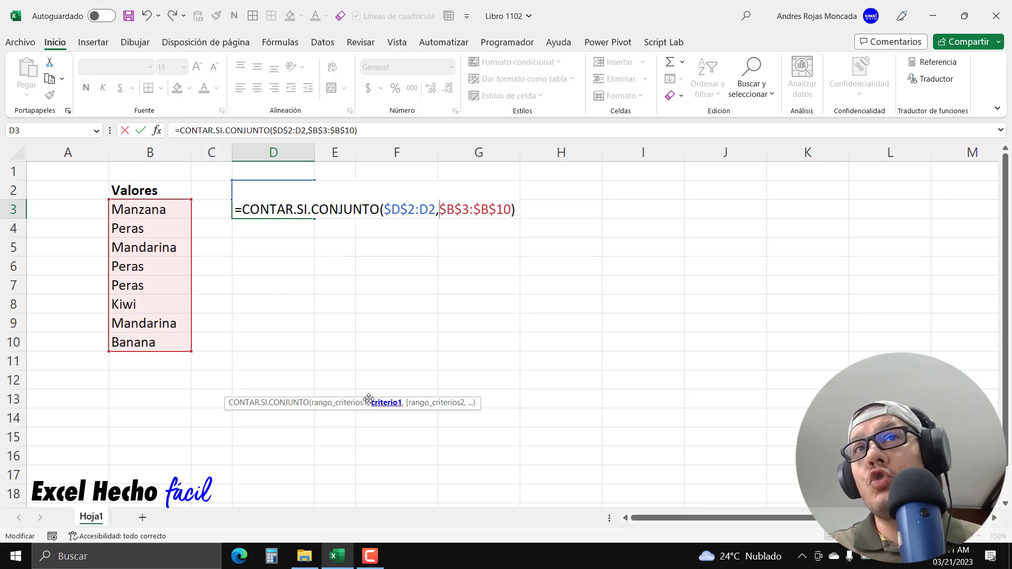
click(519, 211)
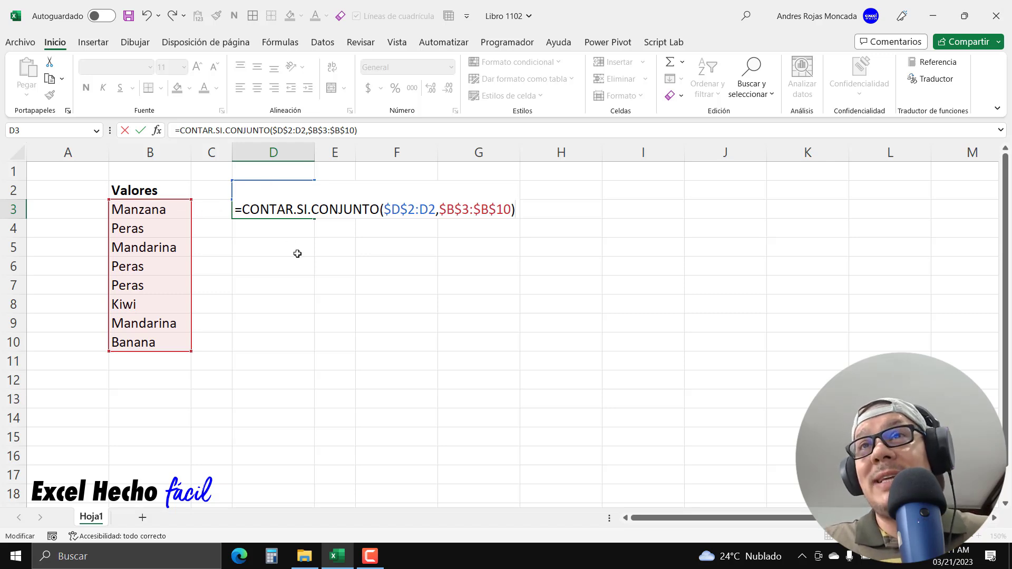
key(F9)
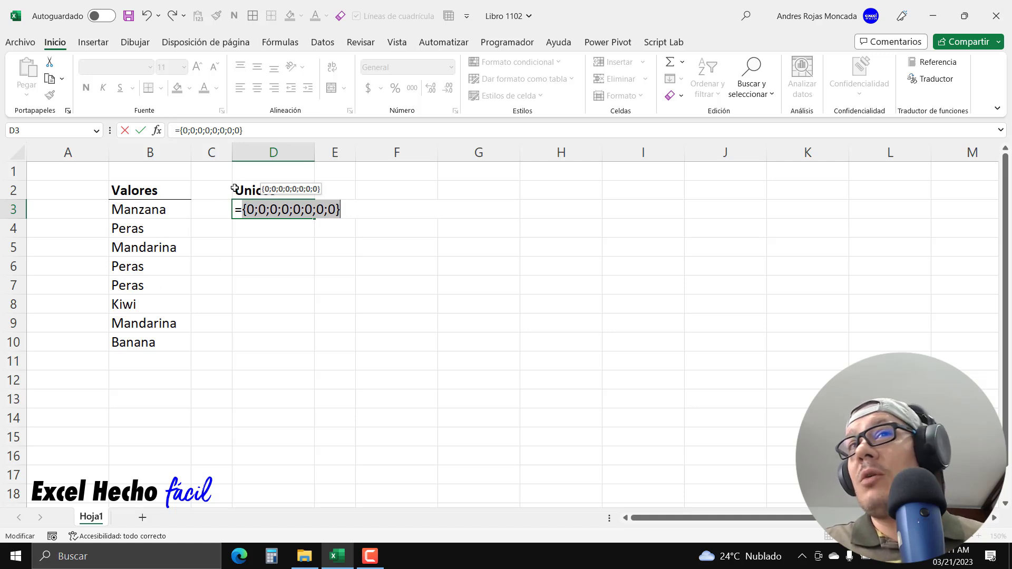
click(345, 210)
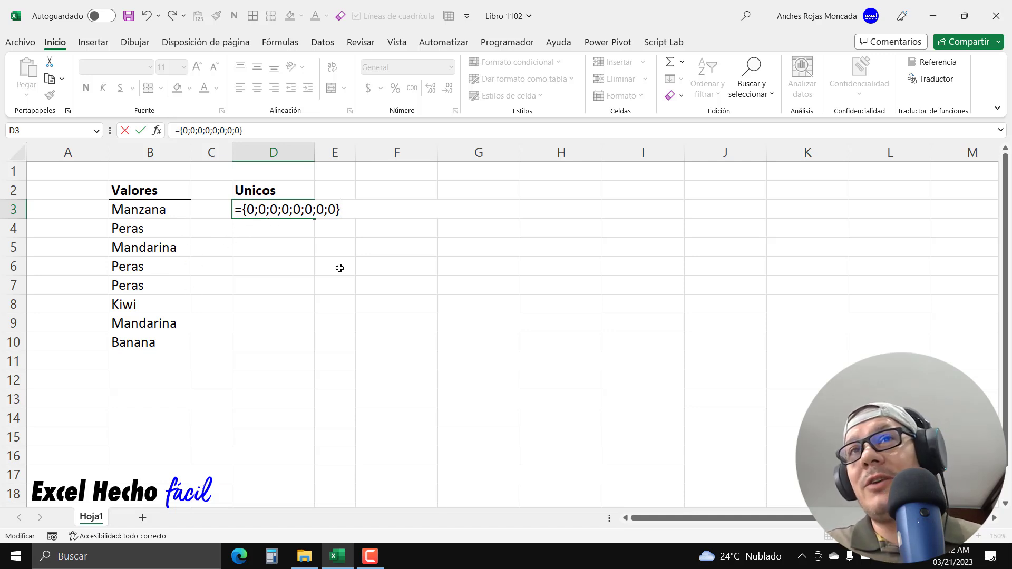
key(ctrl+z)
Insert COINCIDIR( in front of CONTAR.SI.CONJUNTO in the D3 formula.
key(Home)
key(Right)
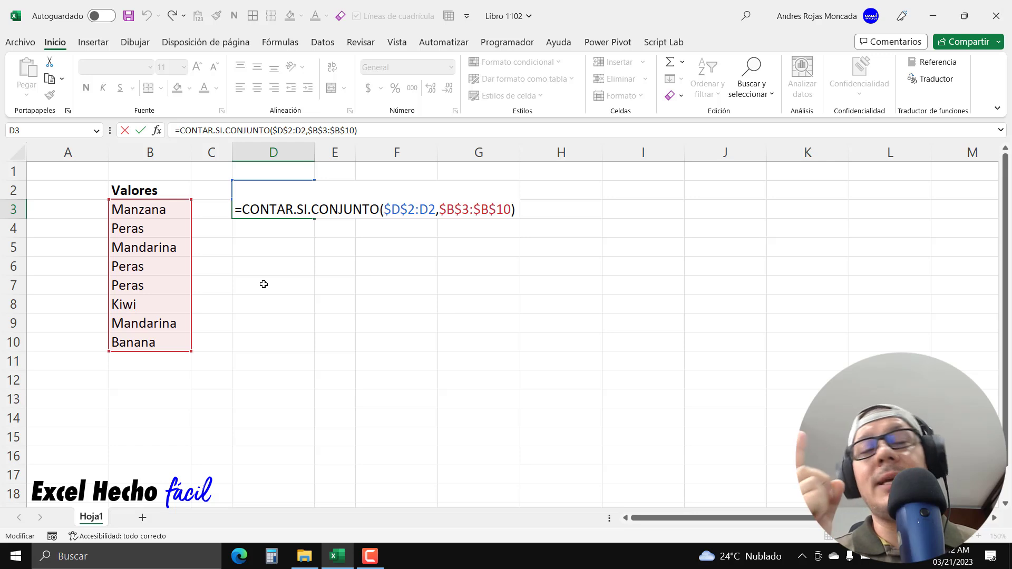
text(coi)
key(Tab)
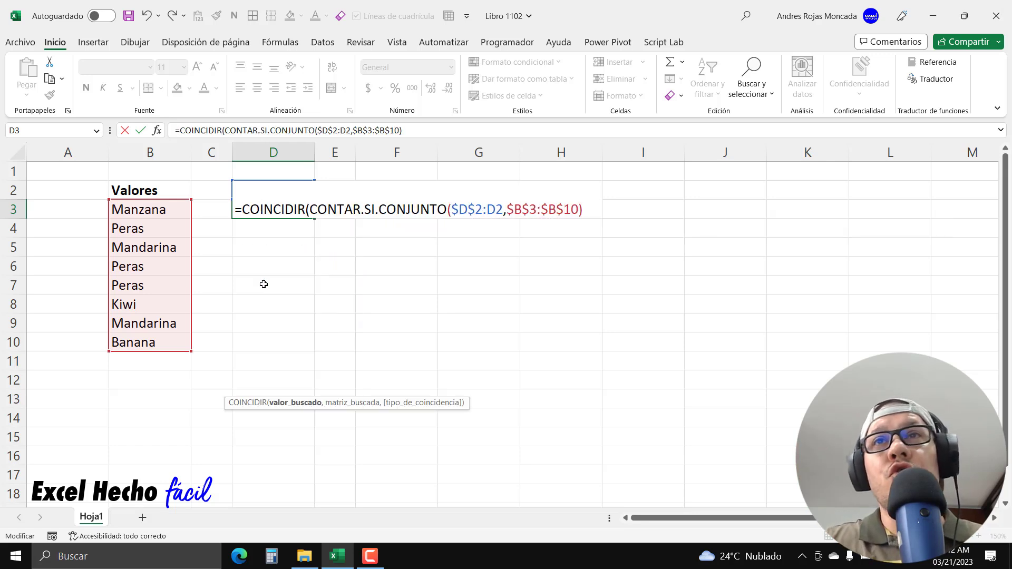
text(0)
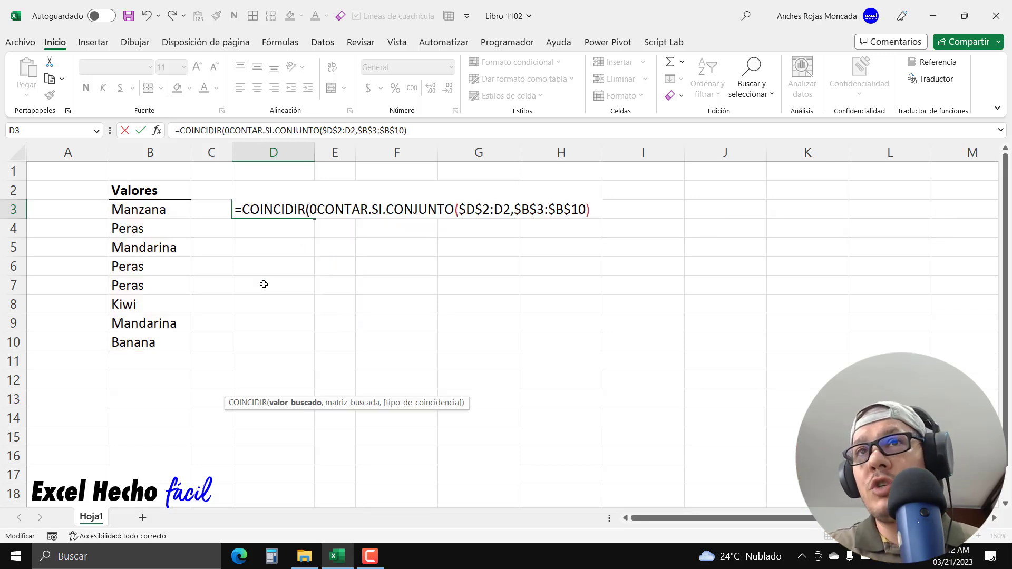
click(297, 403)
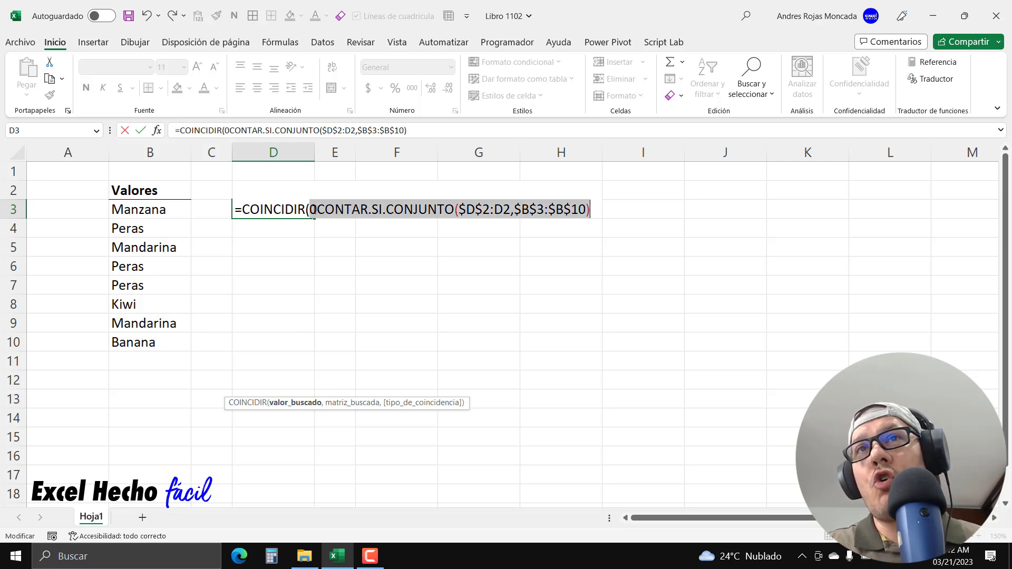
click(316, 210)
key(BackSpace)
key(BackSpace)
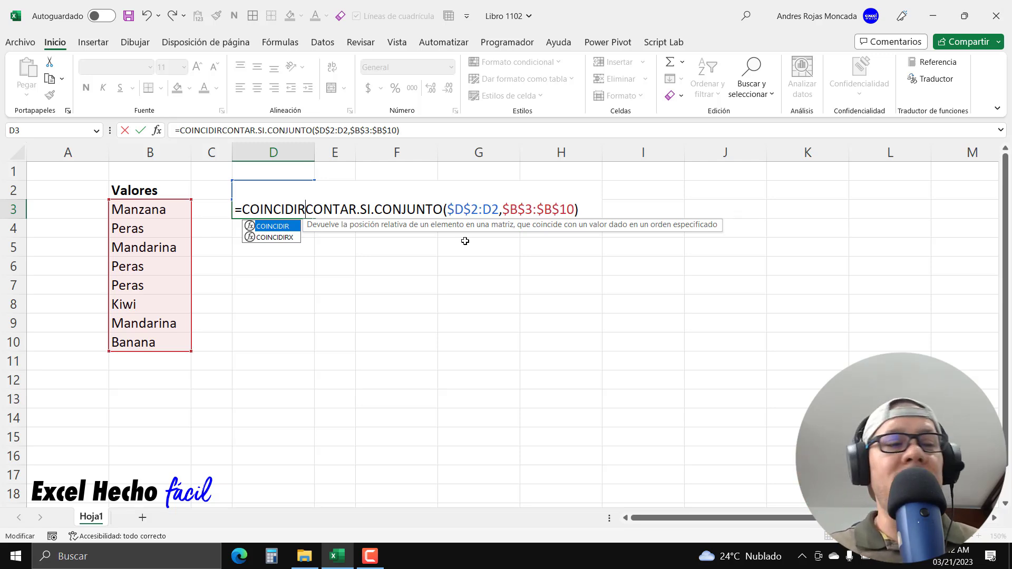
text(()
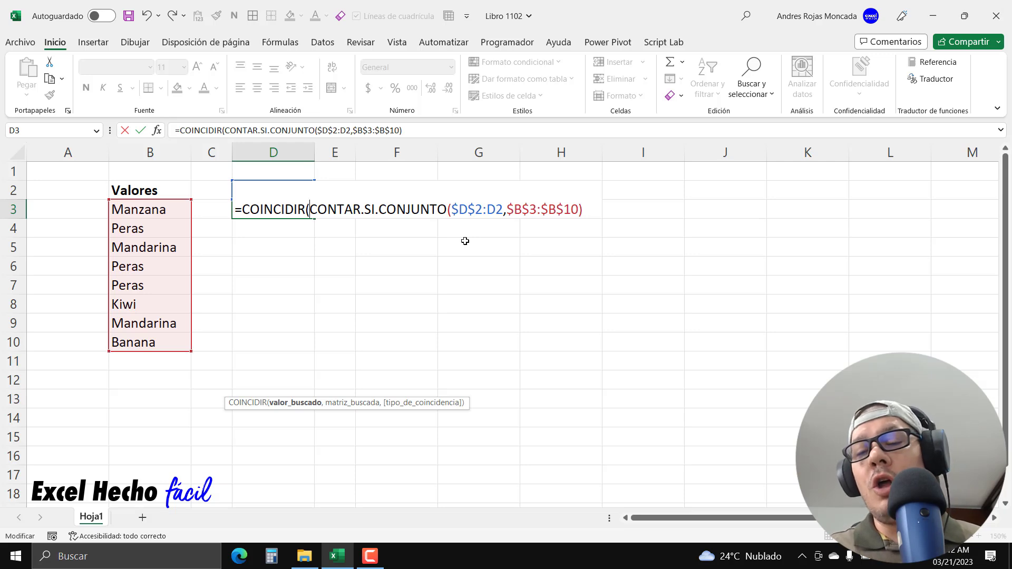
Complete COINCIDIR in D3 with 0 as the lookup value, CONTAR.SI.CONJUNTO as the lookup array and exact match 0.
text(0,)
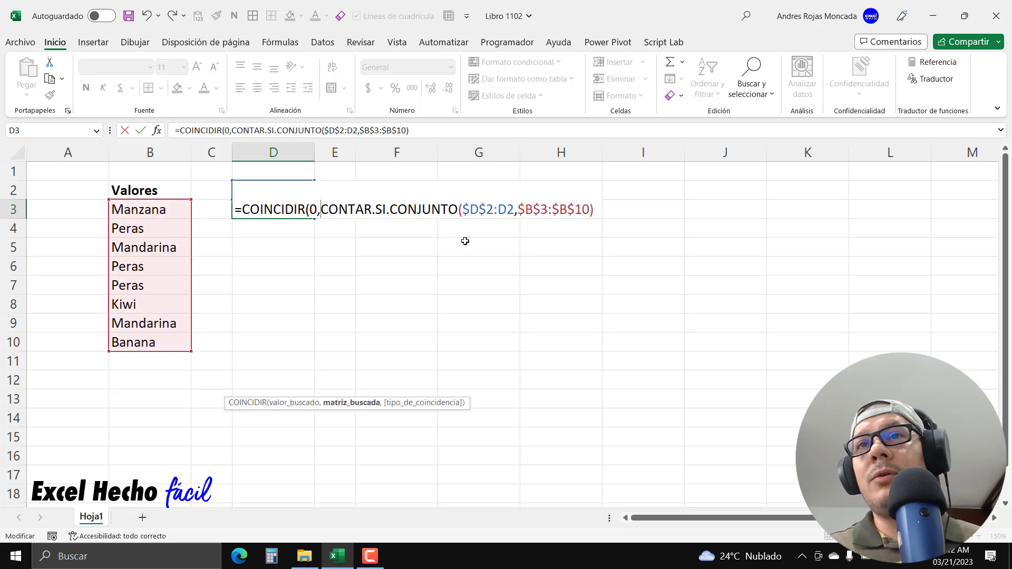
click(364, 403)
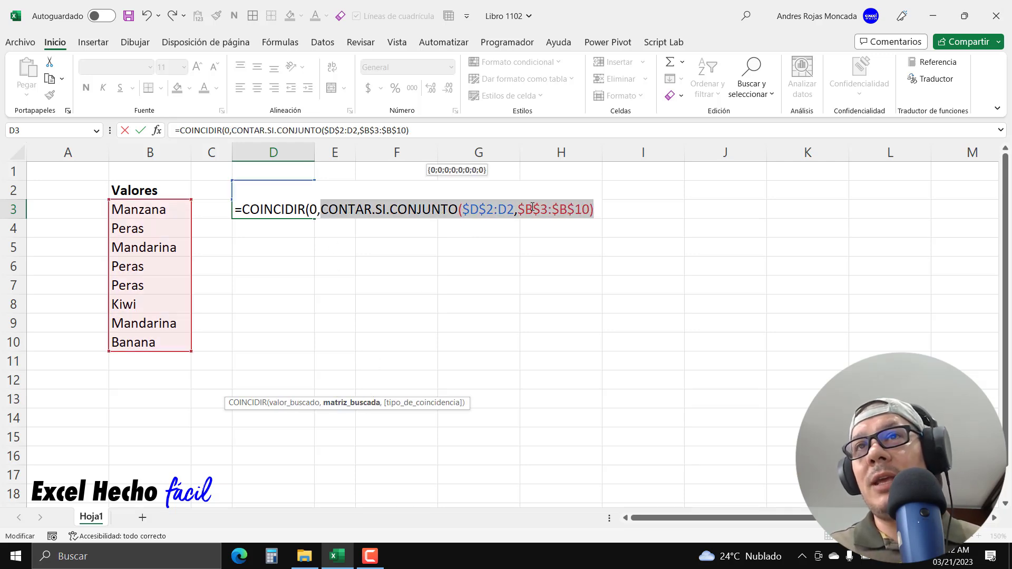
click(594, 210)
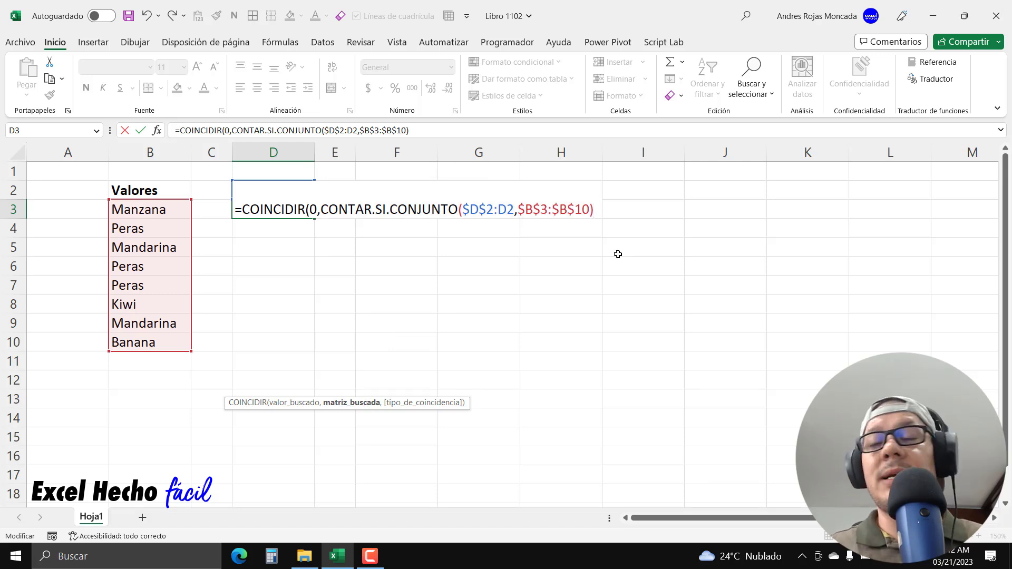
text(,)
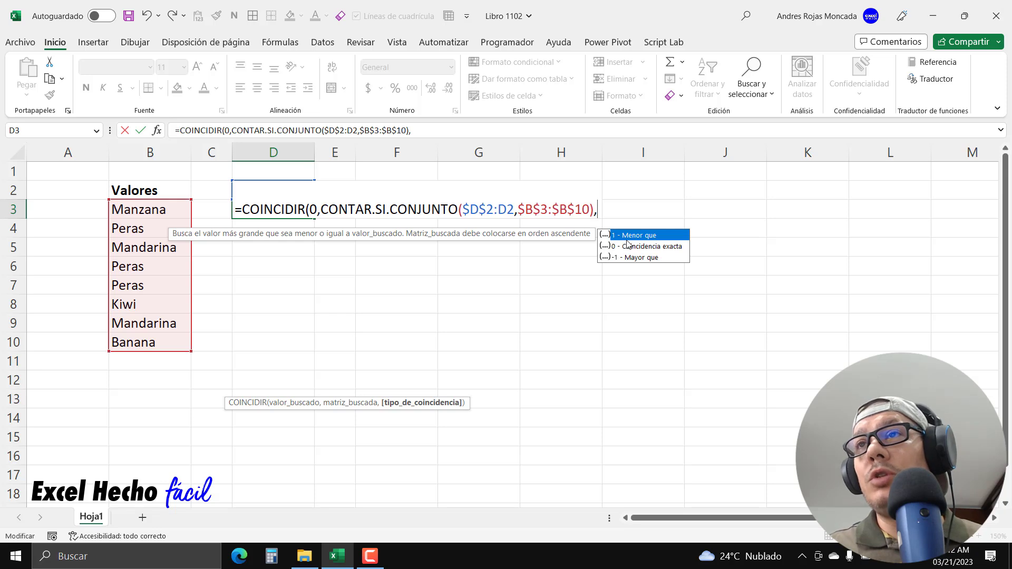
double_click(628, 246)
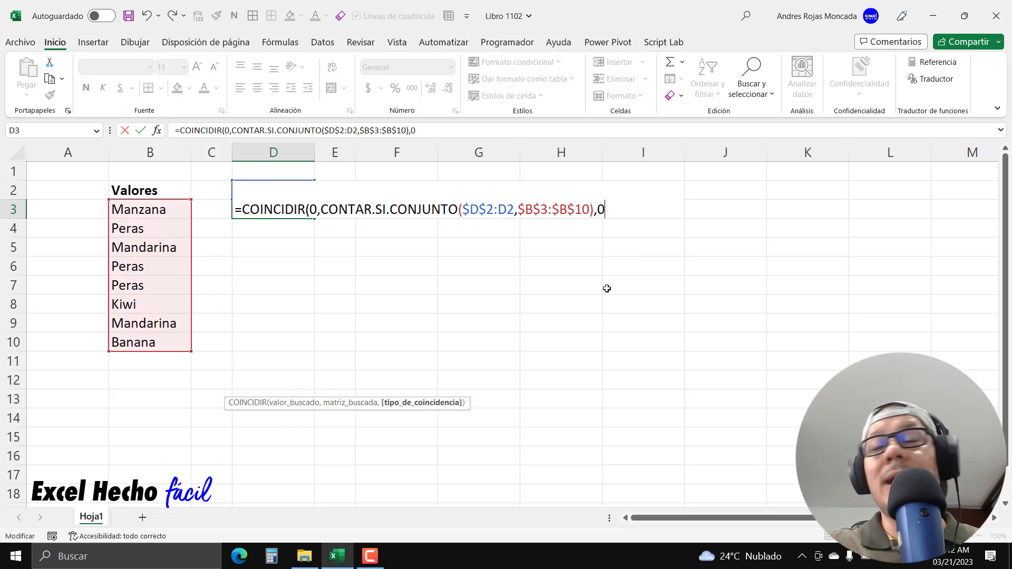
text())
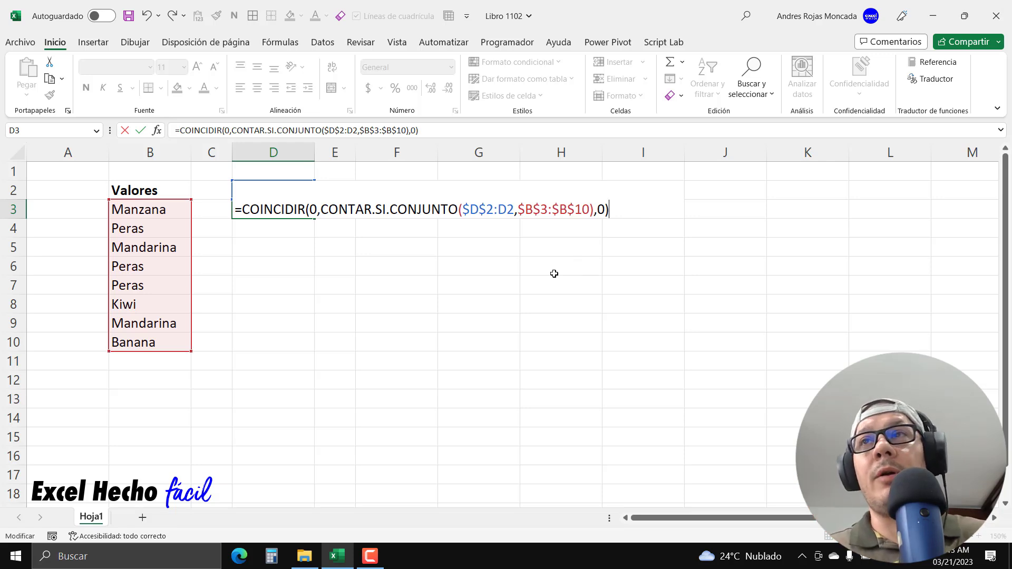
Evaluate the whole COINCIDIR formula in place to preview its result, and restore the formula.
key(F9)
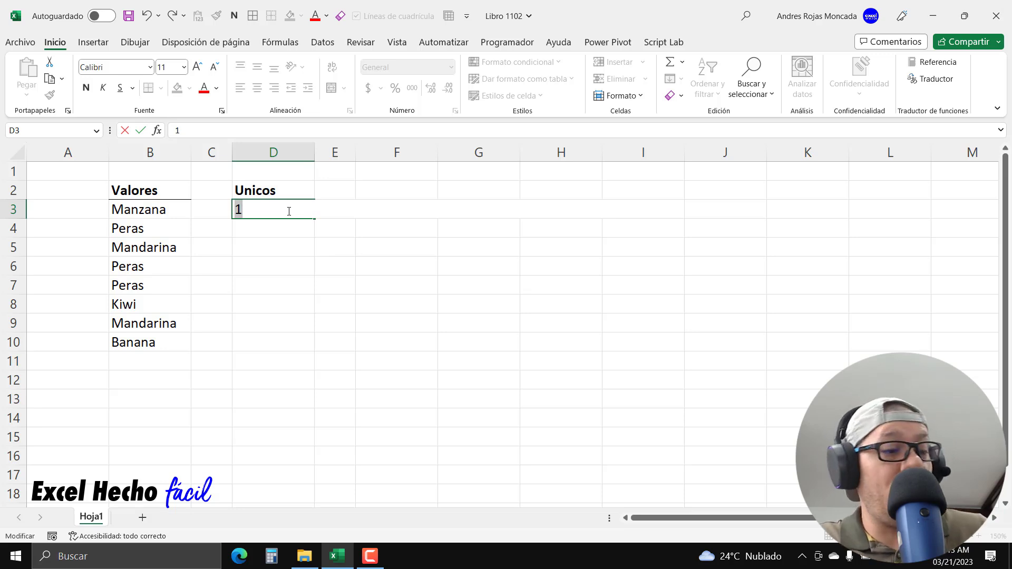
key(ctrl+z)
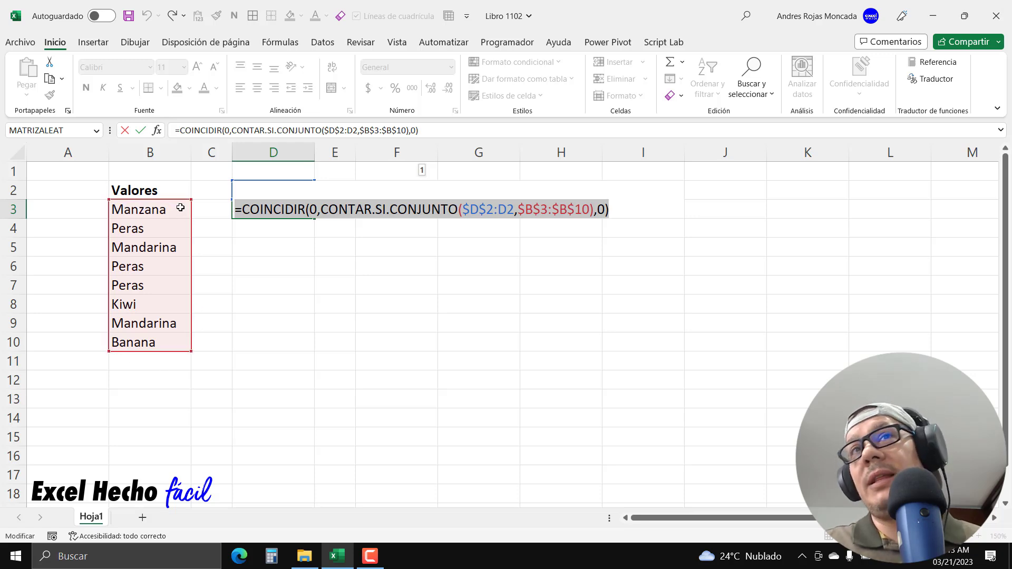
Wrap the D3 formula in INDICE, with $B$3:$B$10 as the array and the COINCIDIR expression as the row number.
click(240, 209)
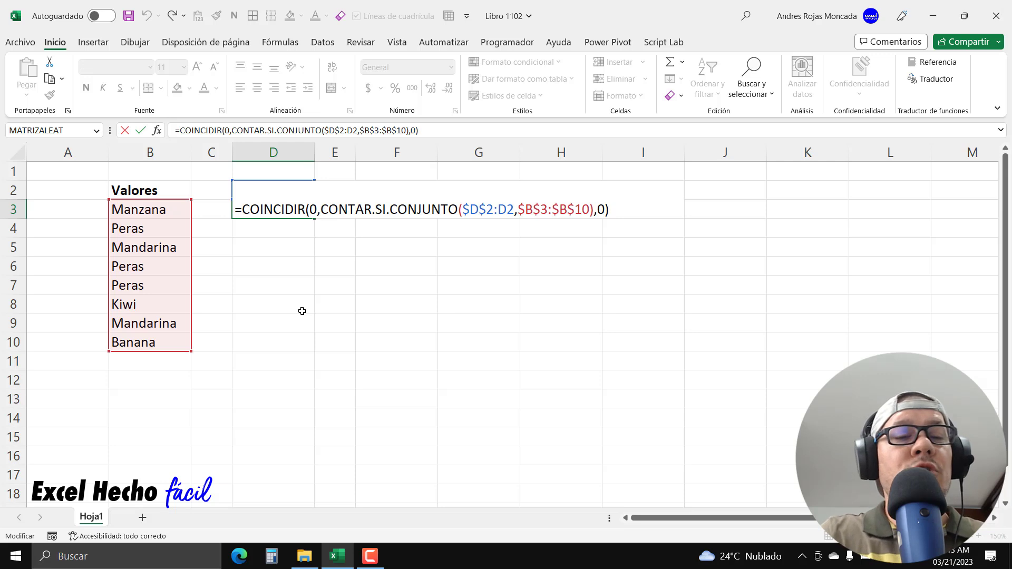
text(in)
key(Tab)
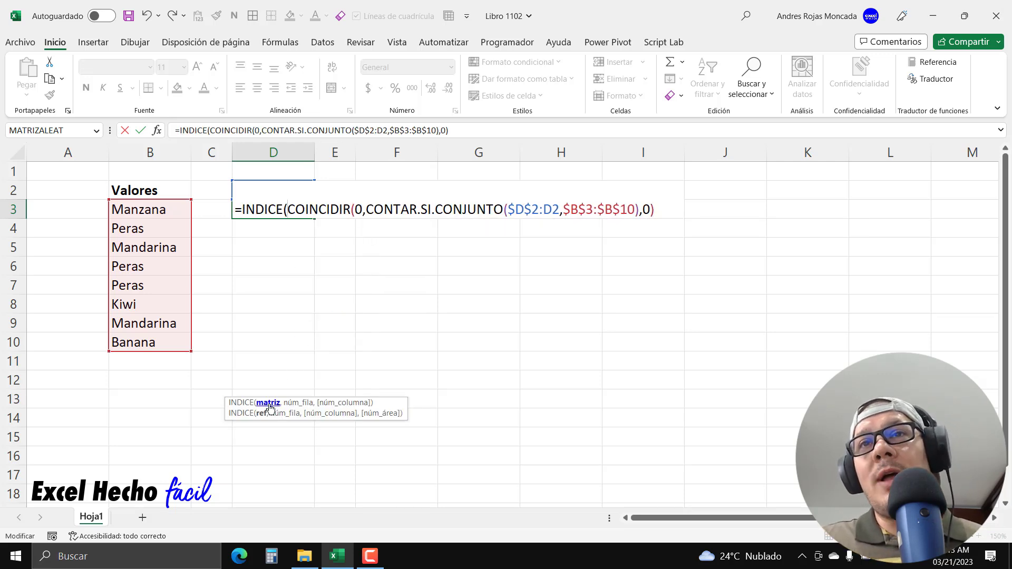
drag(159, 210, 158, 342)
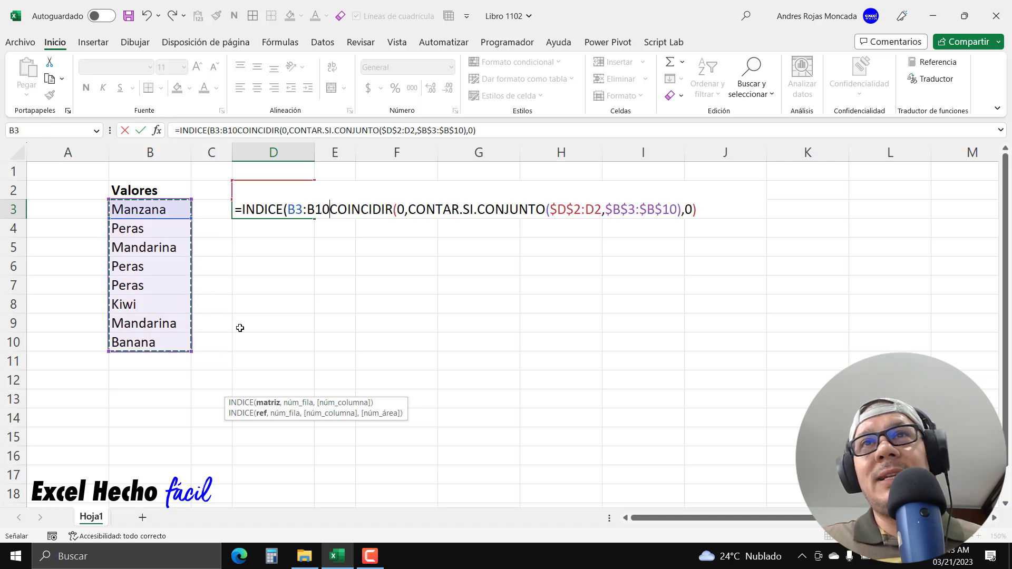
key(F4)
text(,)
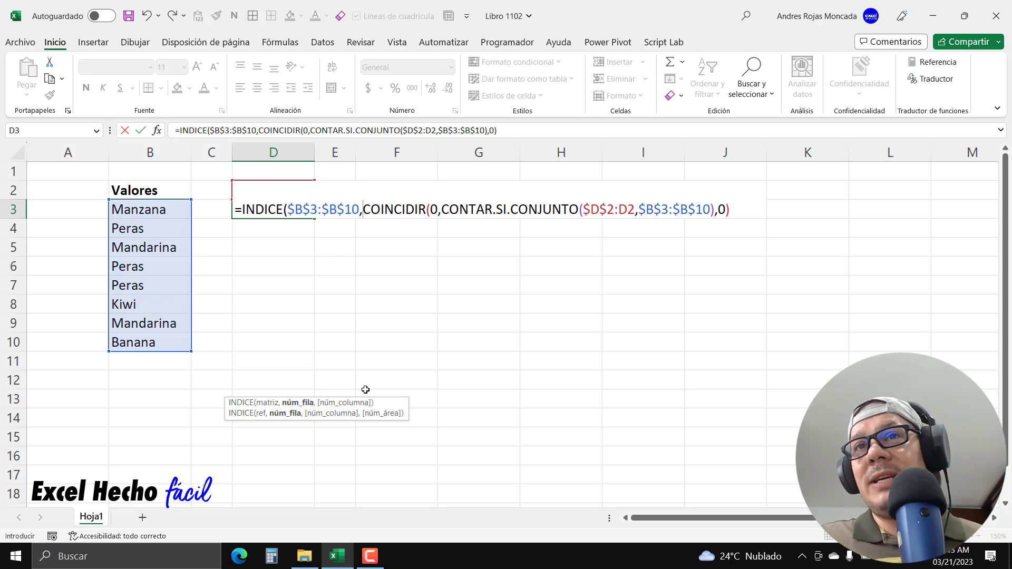
click(312, 405)
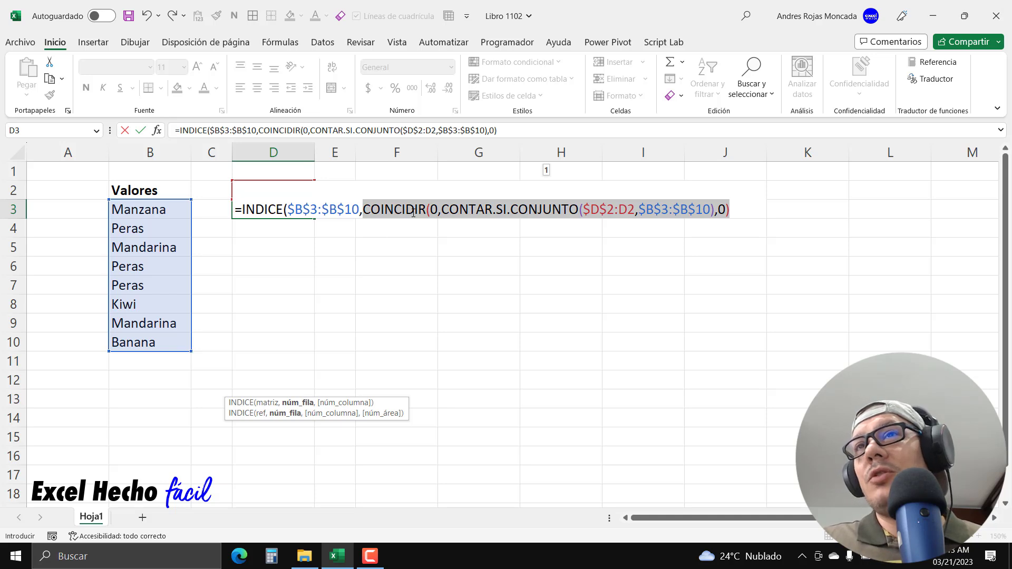
click(742, 214)
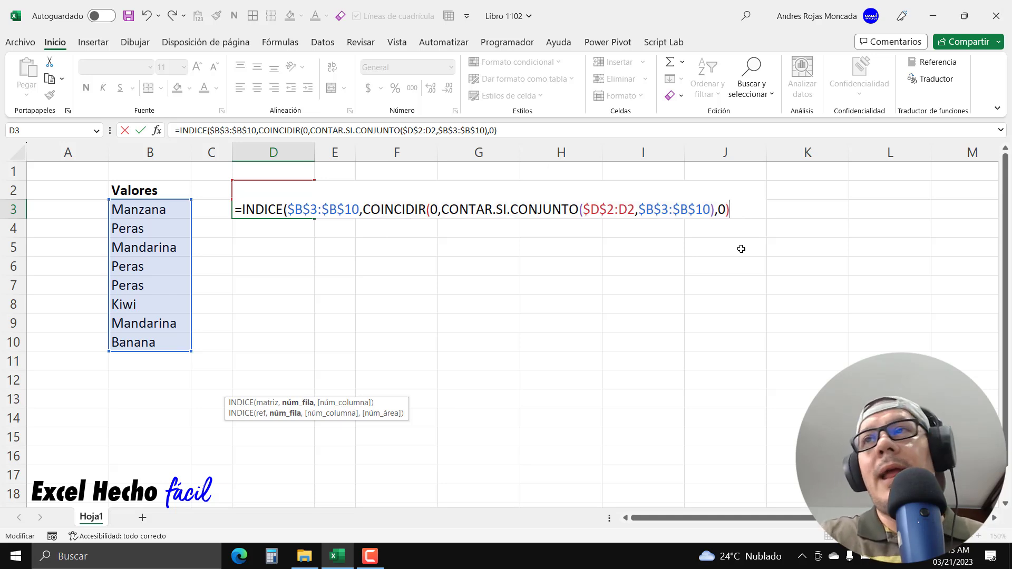
text())
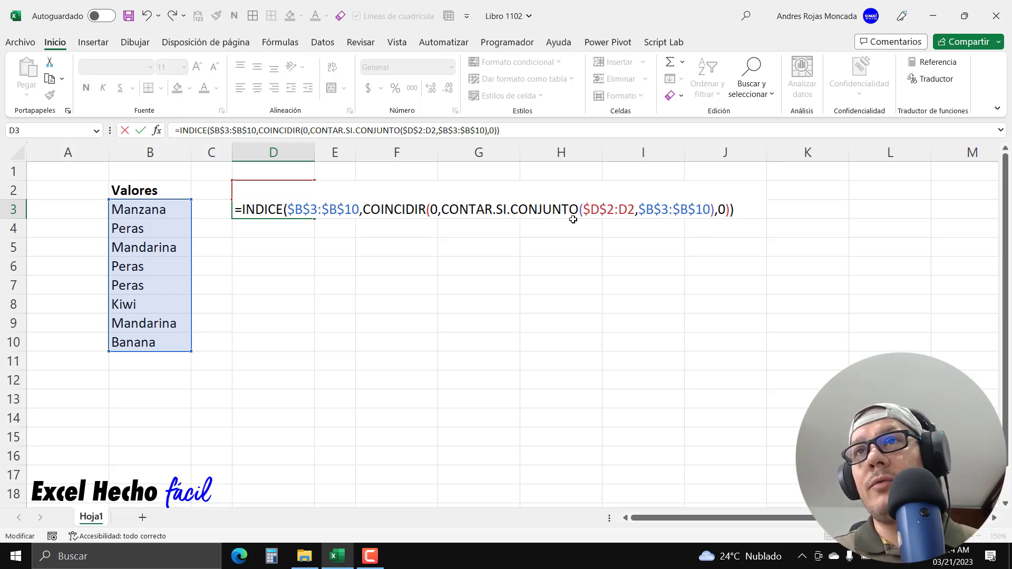
Review the CONTAR.SI.CONJUNTO arguments in D3 and commit the INDICE formula as an array formula.
click(587, 212)
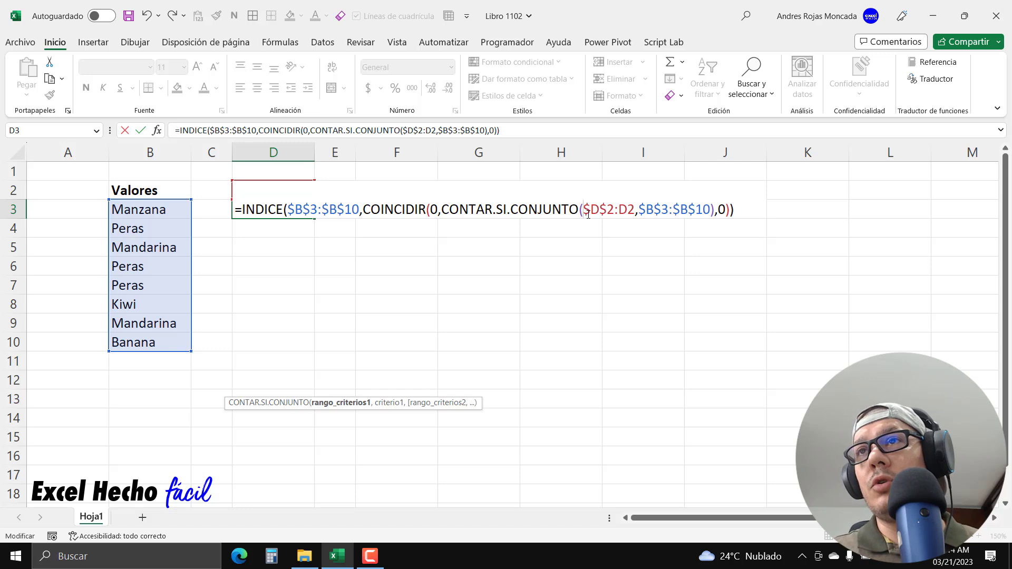
click(387, 403)
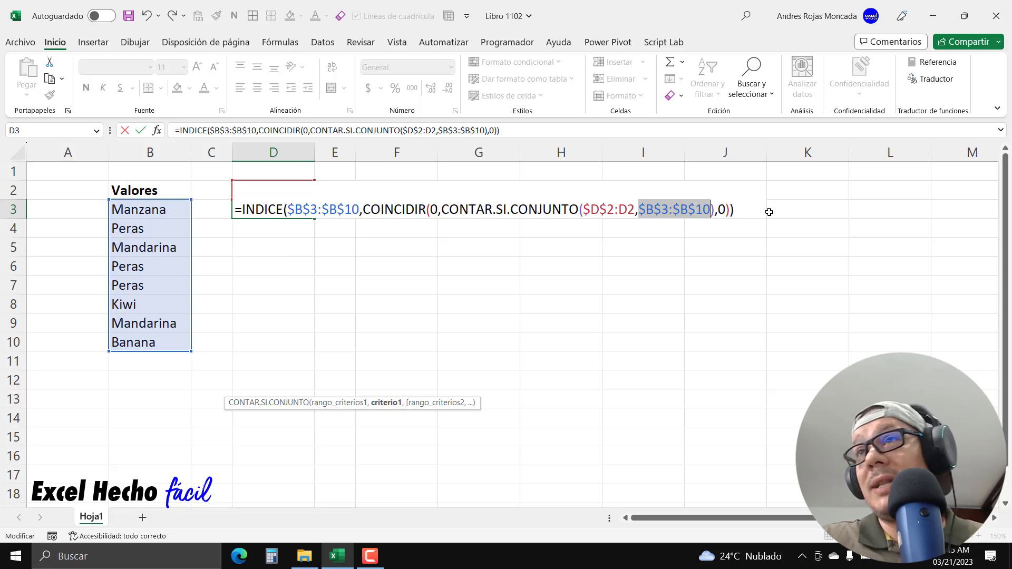
click(753, 211)
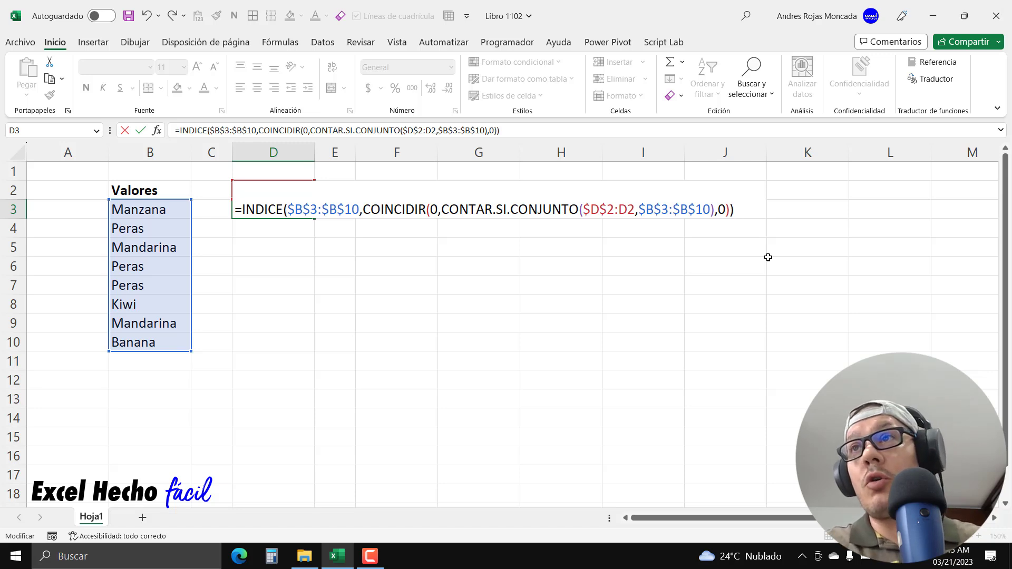
key(ctrl+shift+Return)
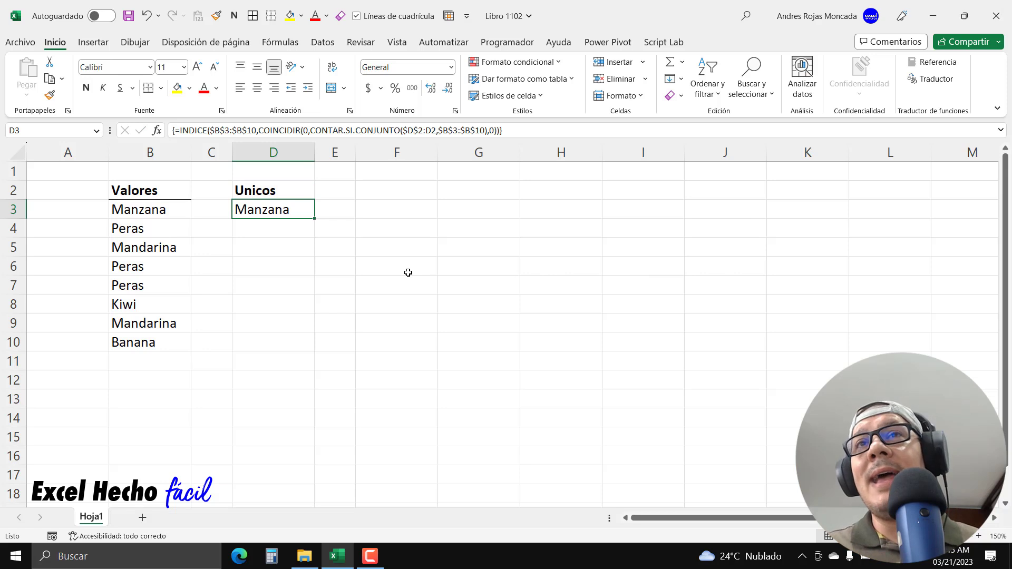
Copy the D3 array formula down the Unicos column to D4 and D5.
drag(314, 218, 315, 237)
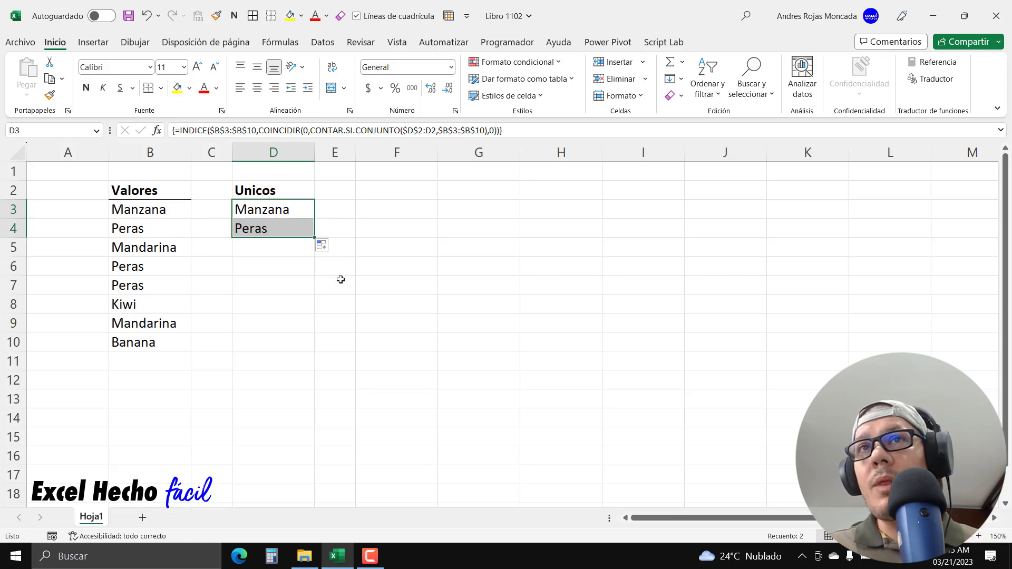
click(285, 226)
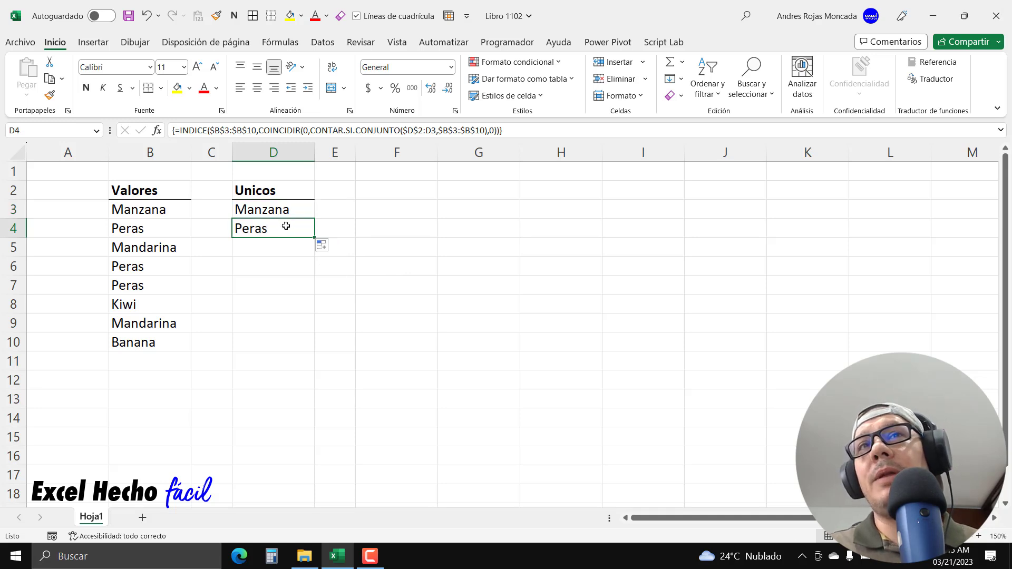
drag(315, 238, 313, 255)
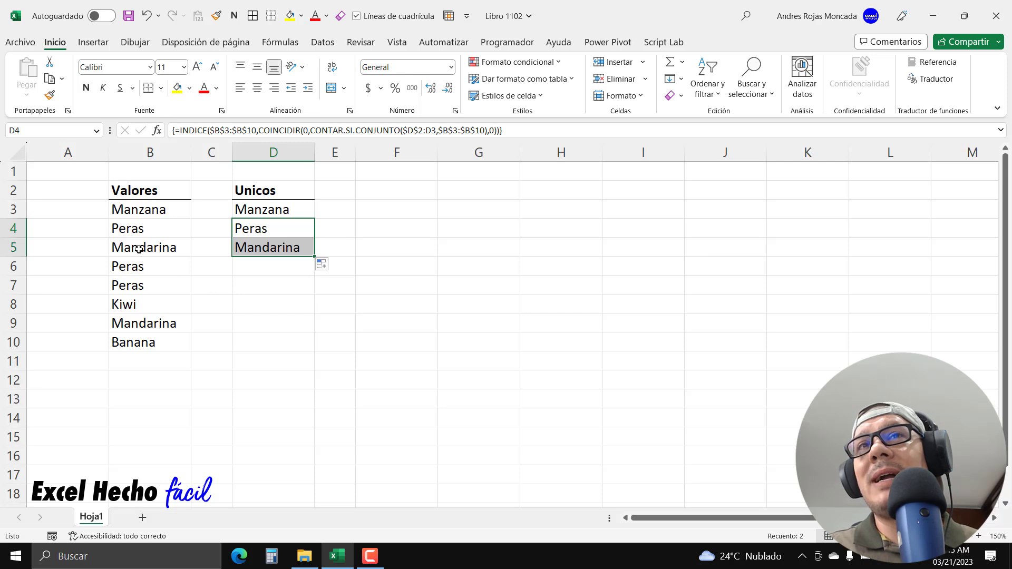
Check the remaining fruits in the Valores list and extend the array formula from D5 to D6.
click(161, 270)
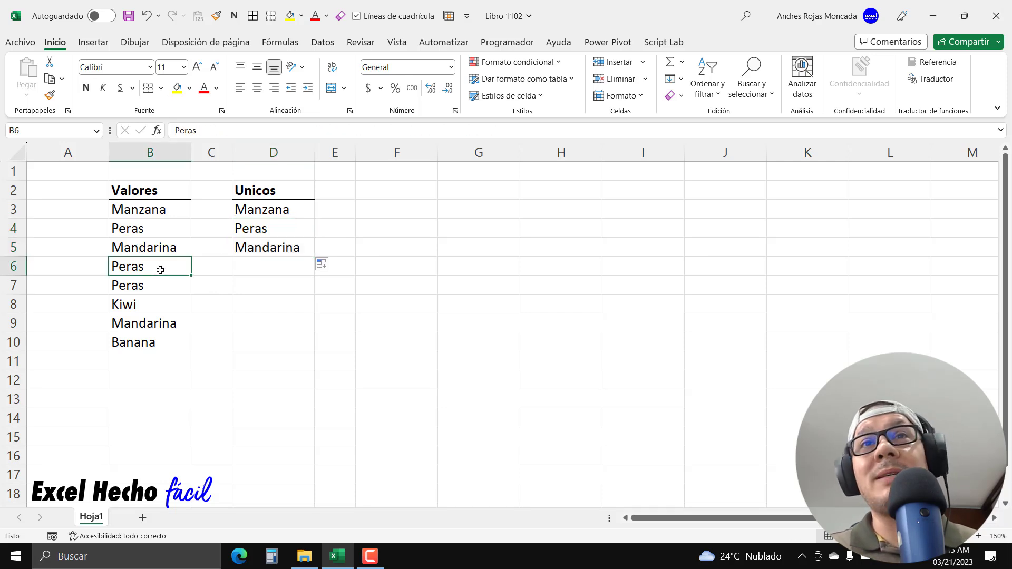
click(149, 307)
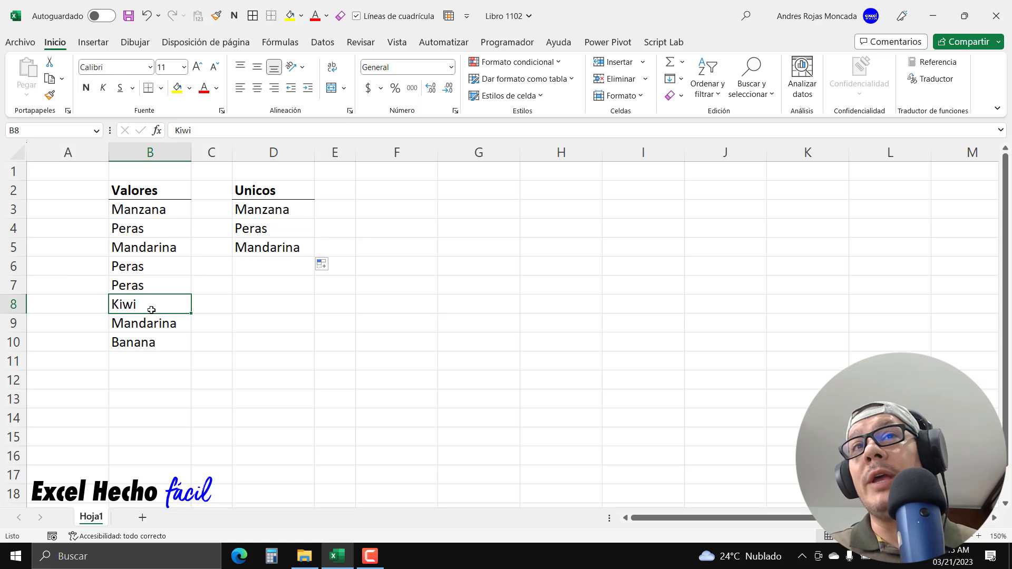
click(147, 270)
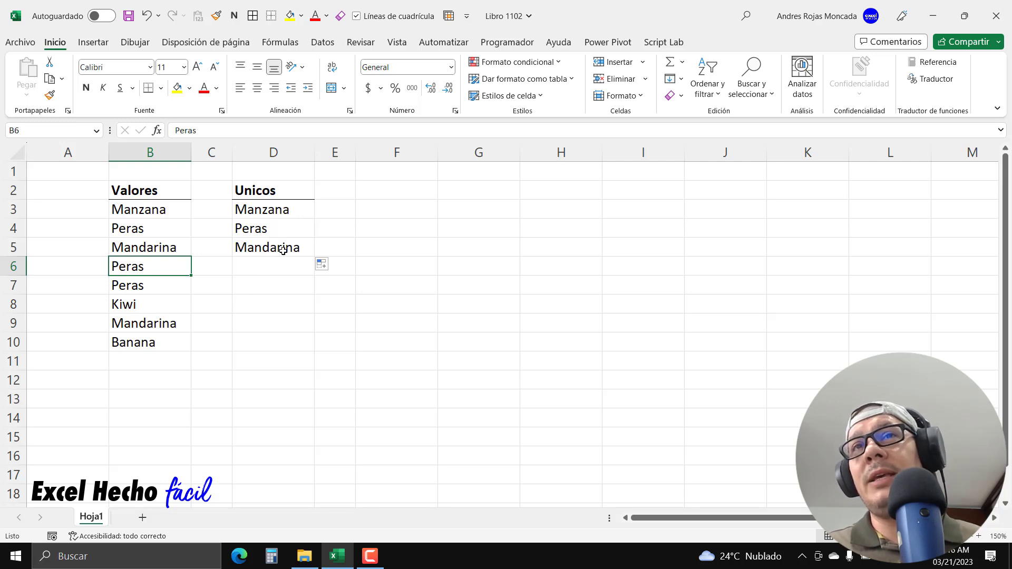
click(283, 251)
drag(316, 257, 312, 291)
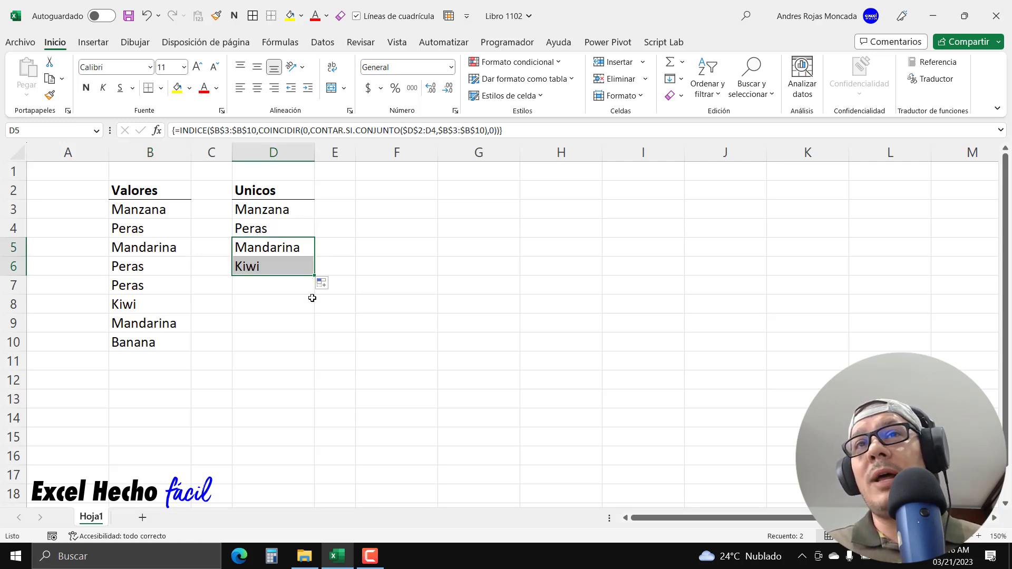
Open the D6 formula and examine its CONTAR.SI.CONJUNTO expression, the range $D$2:D5 and the criteria $B$3:$B$10.
click(273, 264)
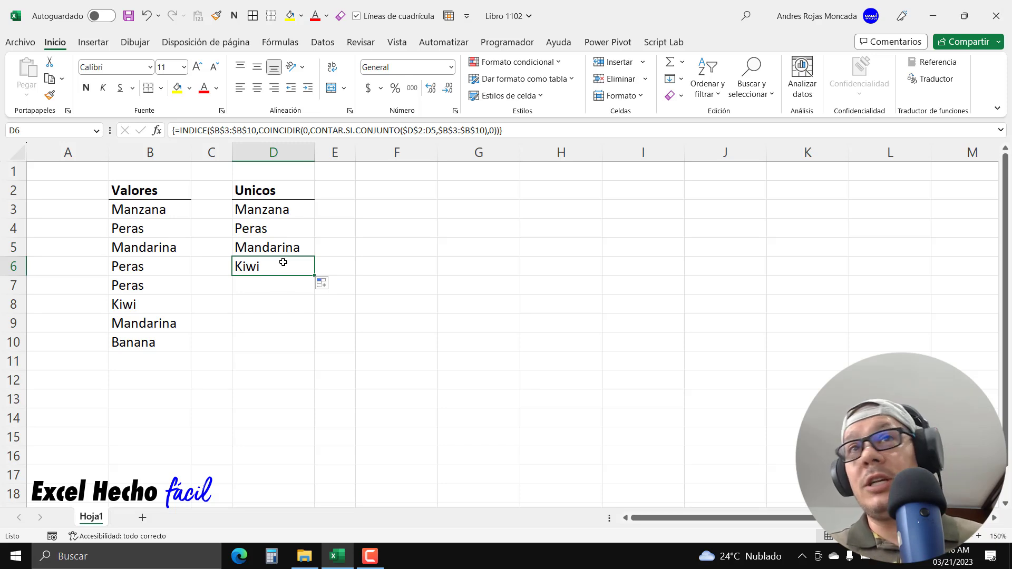
key(F2)
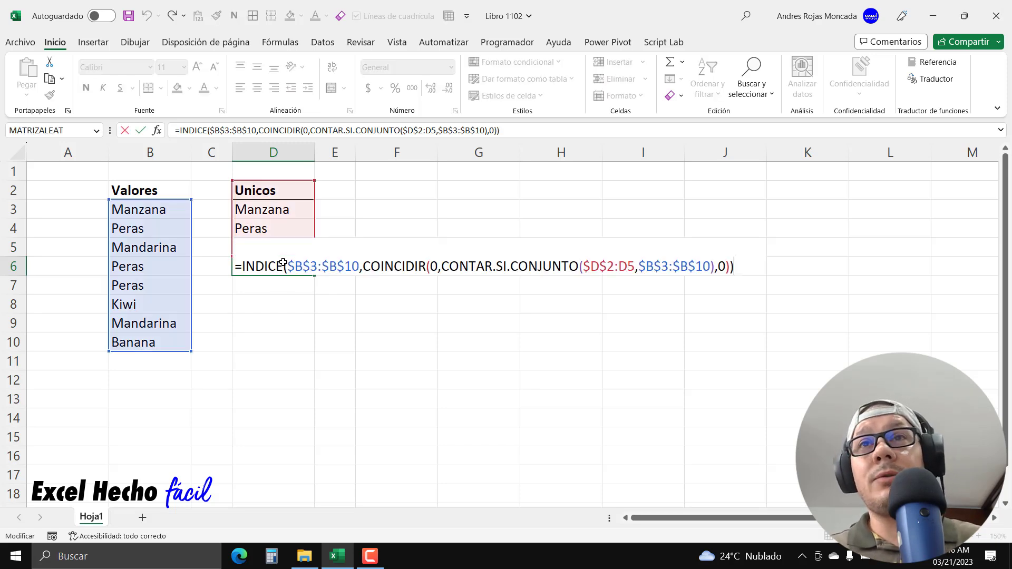
click(446, 269)
click(475, 283)
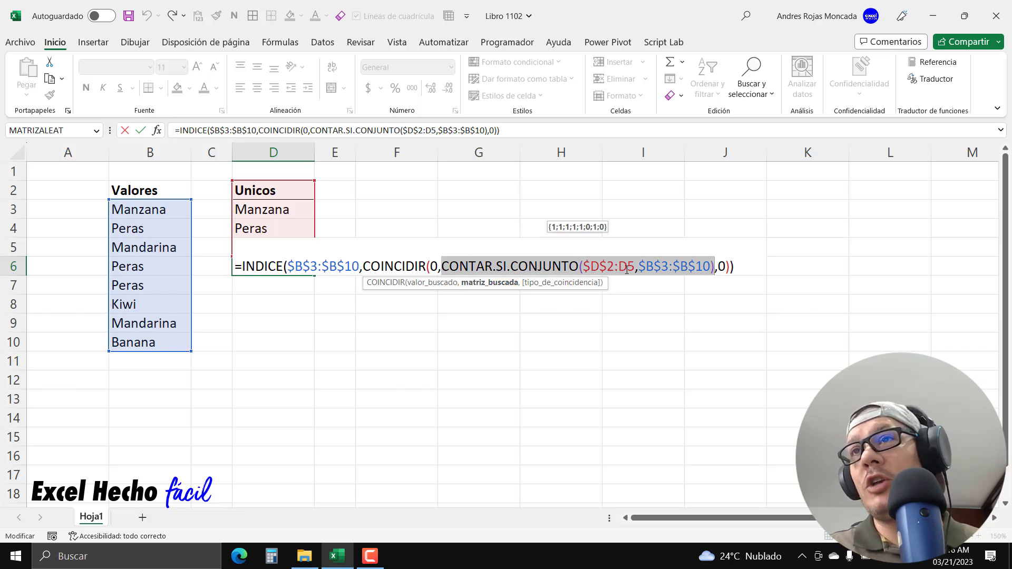
drag(635, 270, 582, 271)
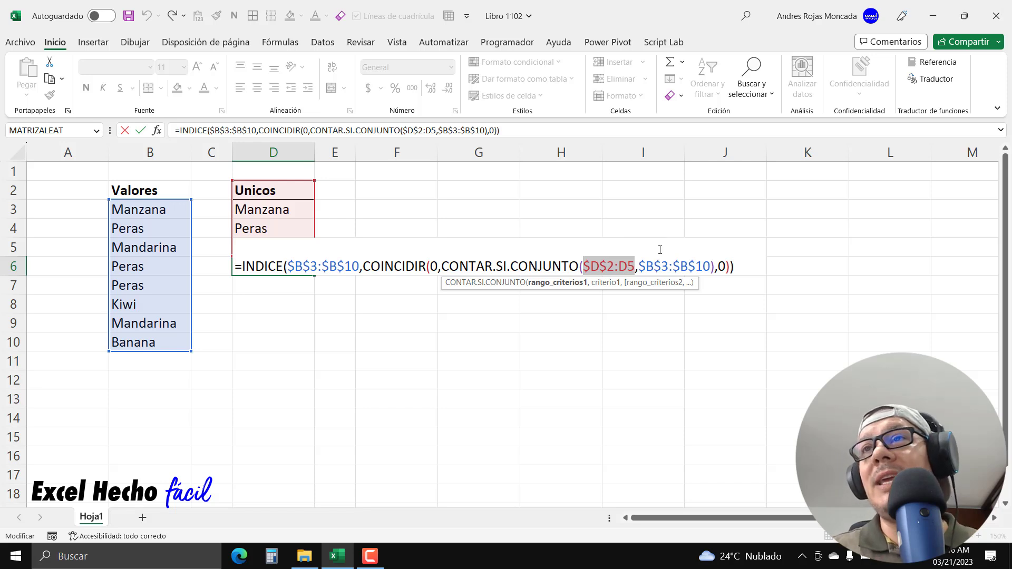
click(600, 283)
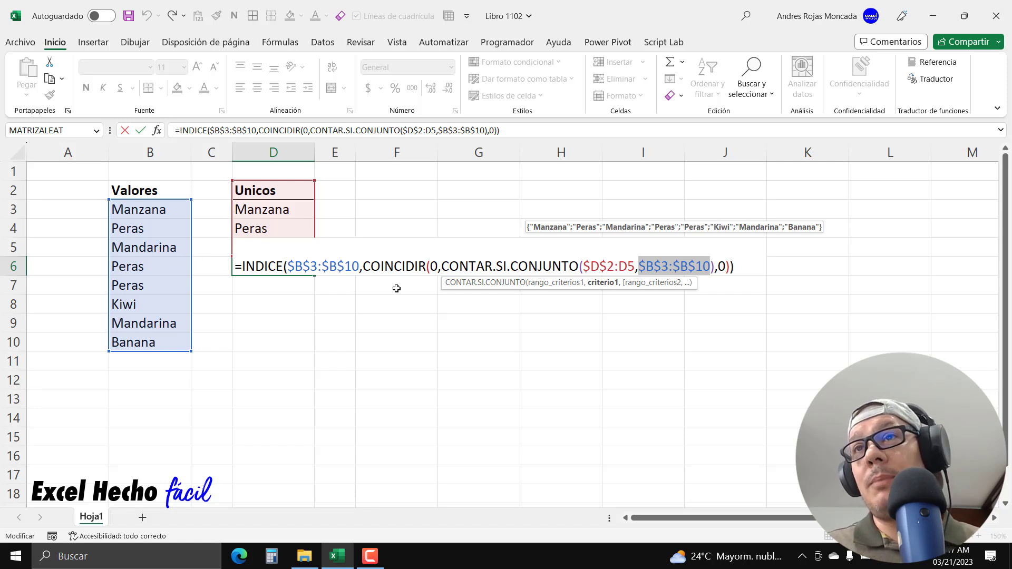
Evaluate the CONTAR.SI.CONJUNTO part of D6 in place, restore it, and recommit the cell as an array formula.
drag(442, 266, 712, 266)
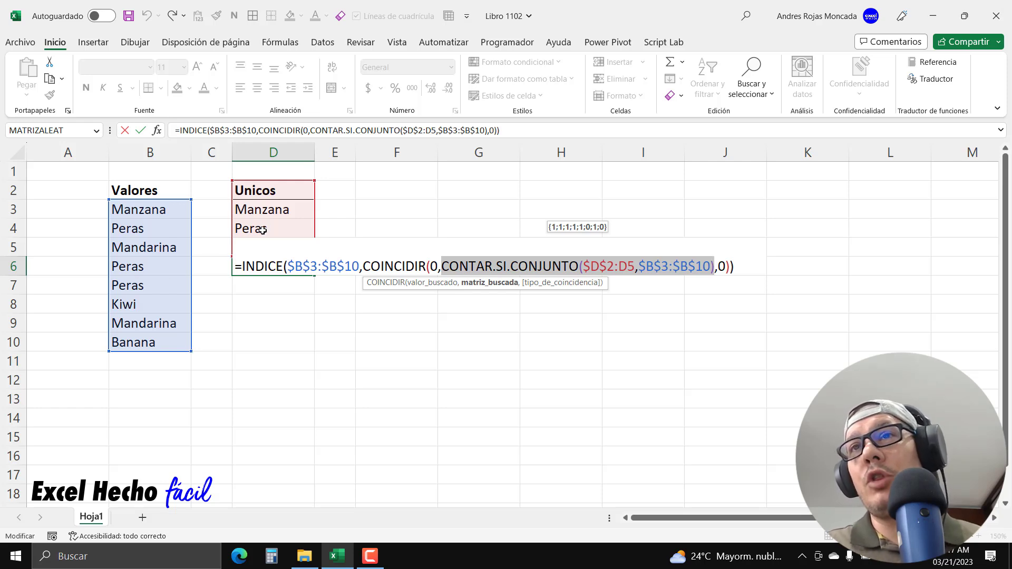
key(F9)
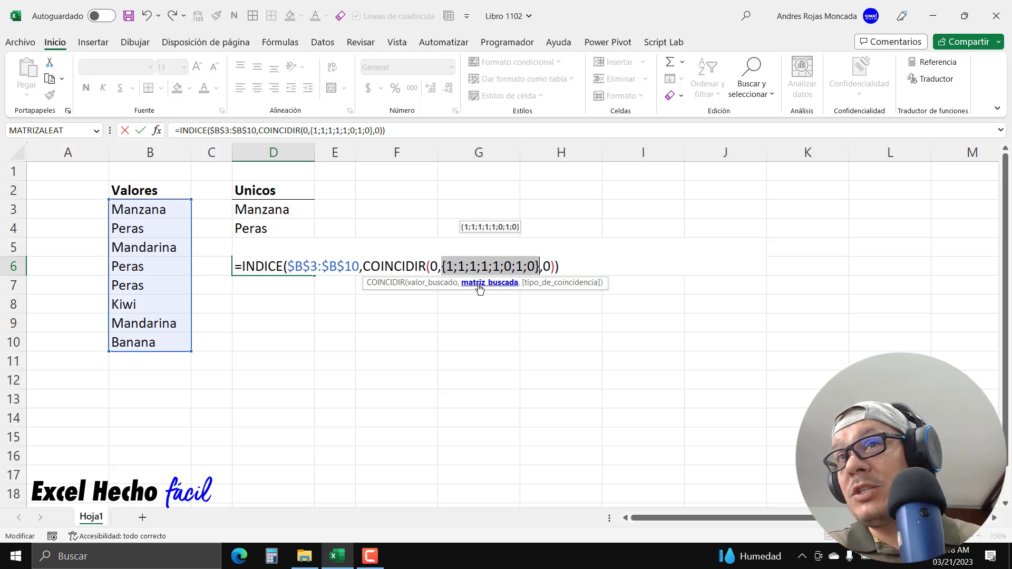
key(ctrl+z)
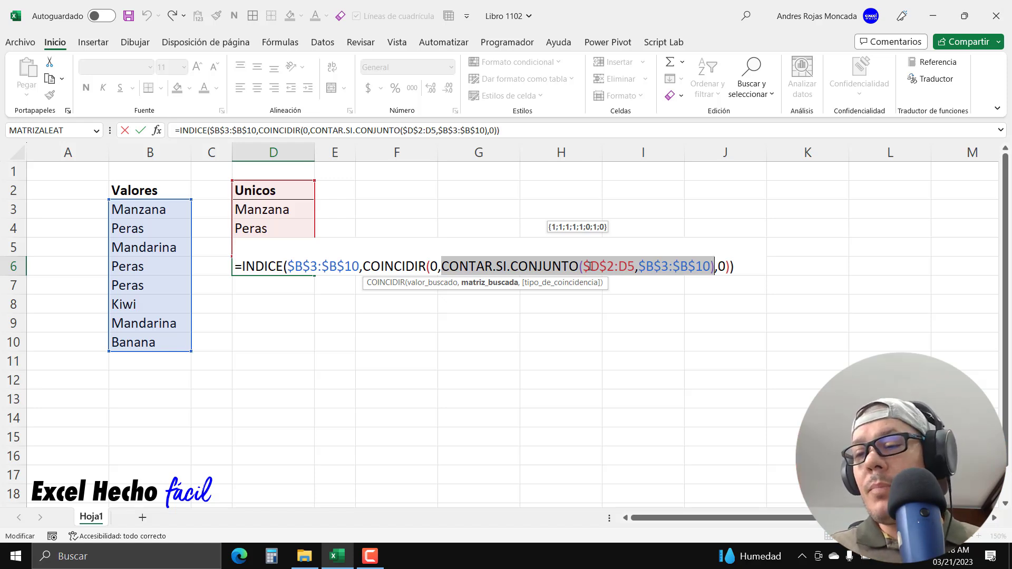
key(ctrl+shift+Return)
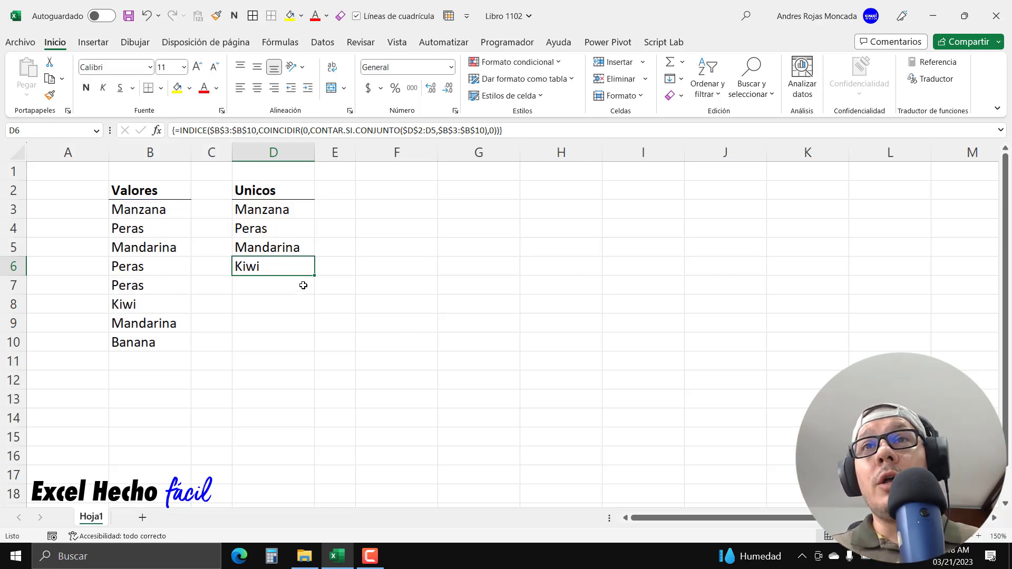
Extend the array formula from D6 down to D10 and compare the extracted fruits with the Valores list.
drag(315, 275, 316, 352)
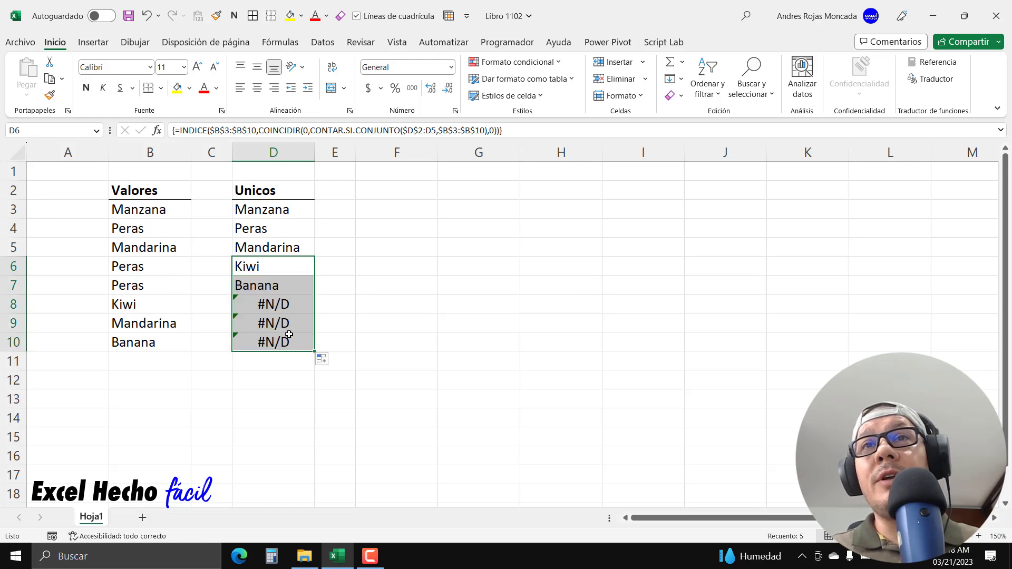
key(Down)
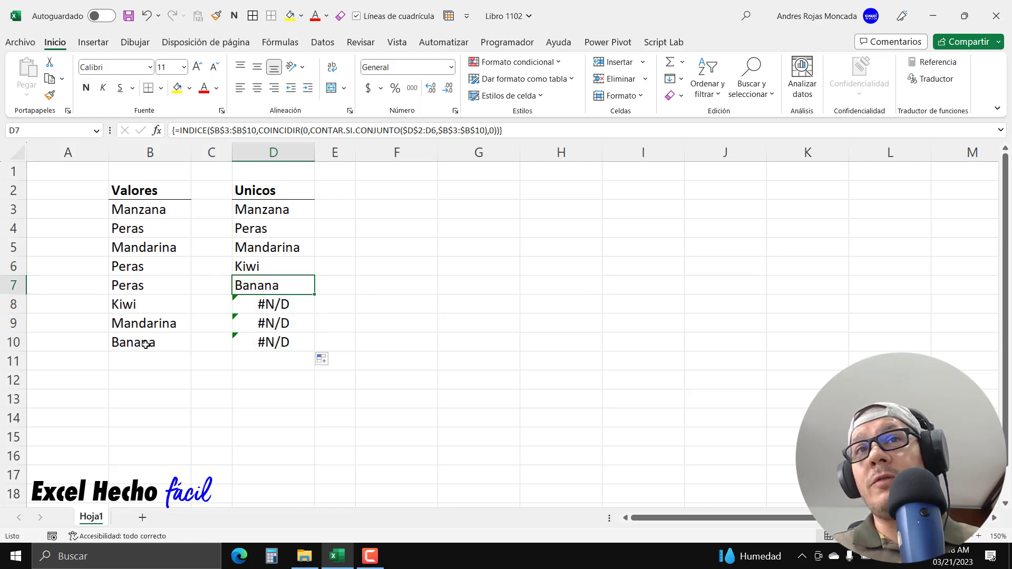
click(145, 323)
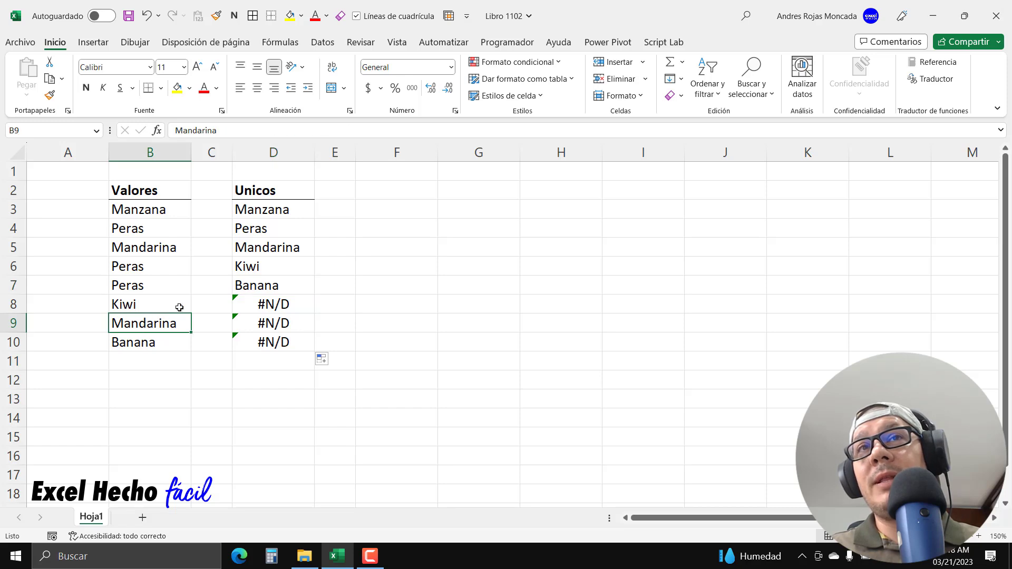
click(188, 251)
click(258, 265)
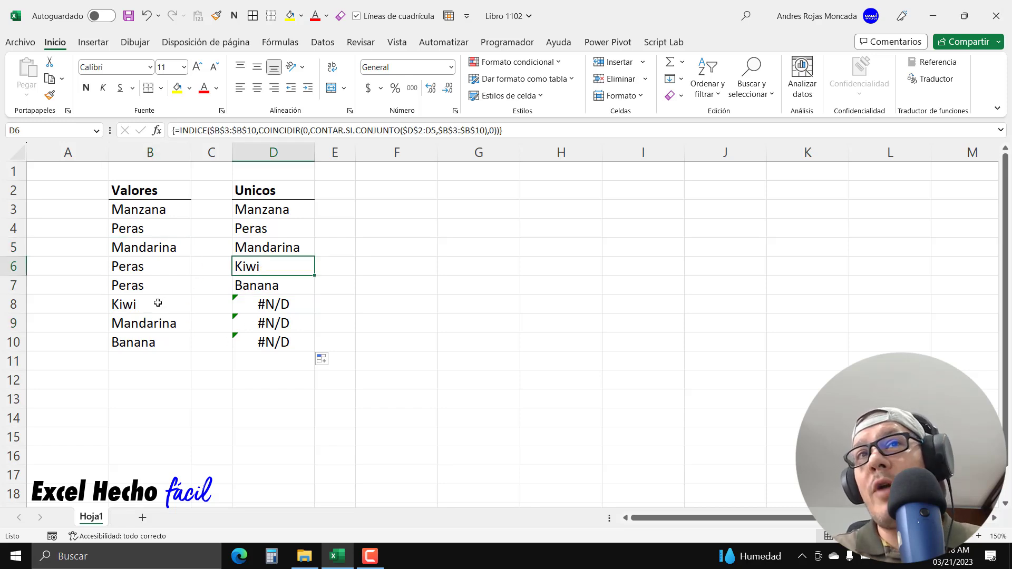
click(158, 342)
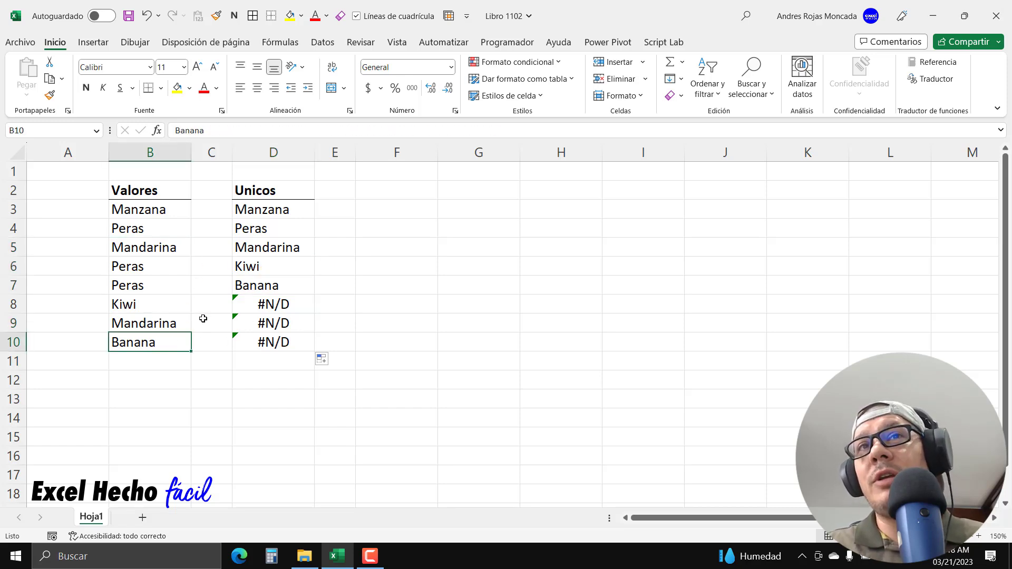
click(158, 306)
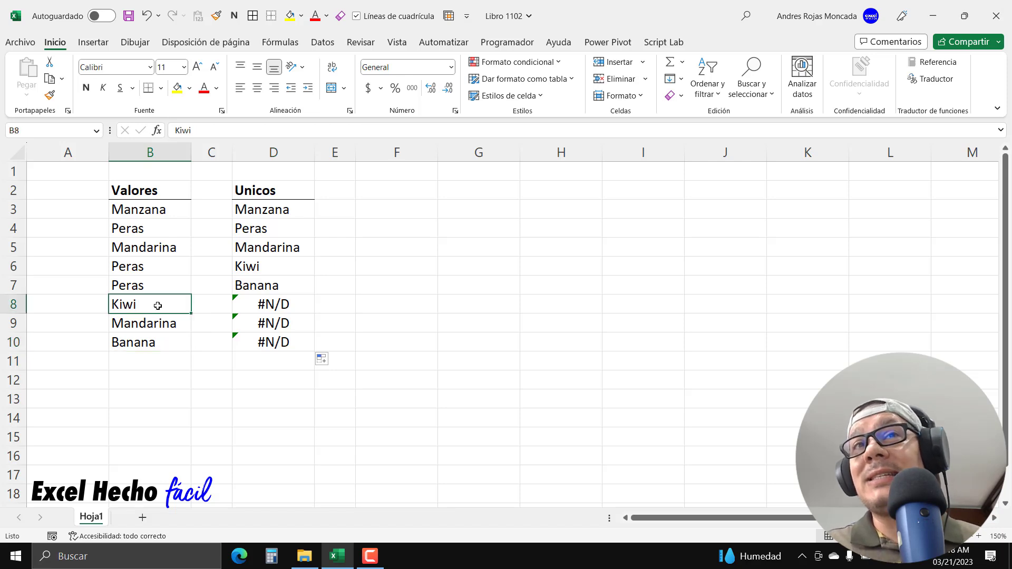
click(154, 345)
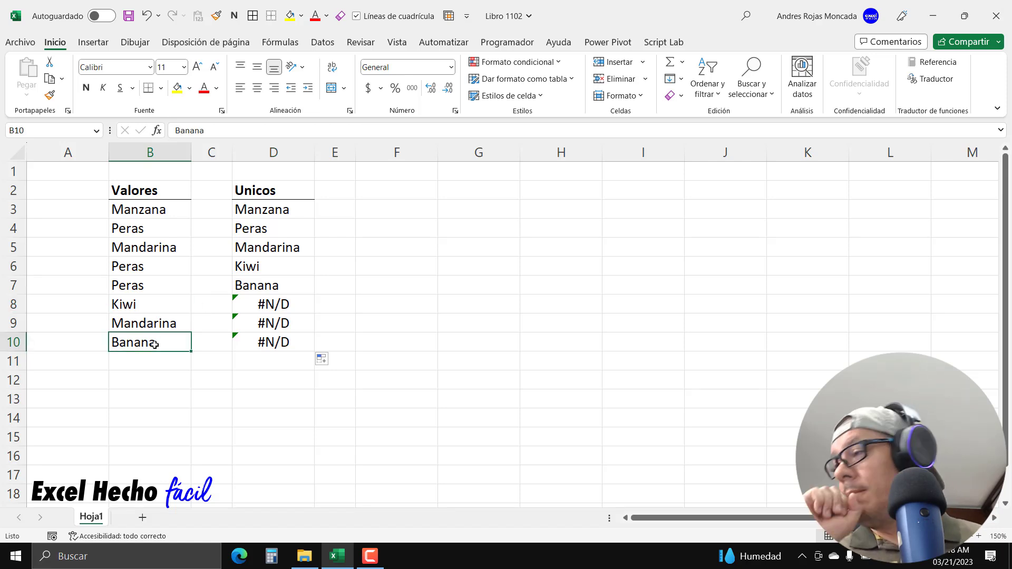
Check the Unicos cells D7 through D10 one by one along with their formulas.
click(243, 290)
click(248, 304)
click(248, 323)
click(250, 344)
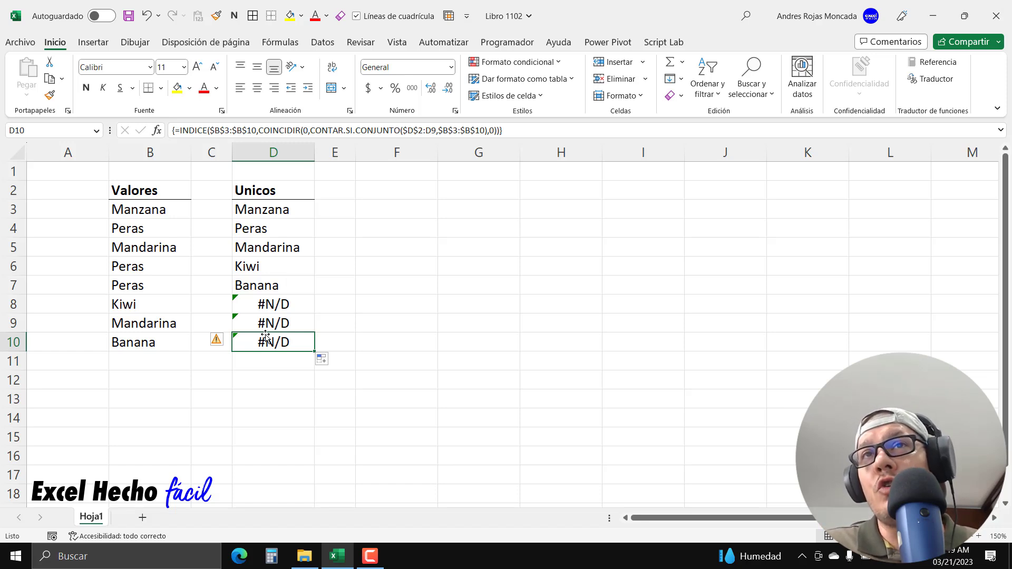
Wrap the D3 formula in SI.ERROR with "" as the valor_si_error argument and commit it as an array formula.
click(252, 211)
key(F2)
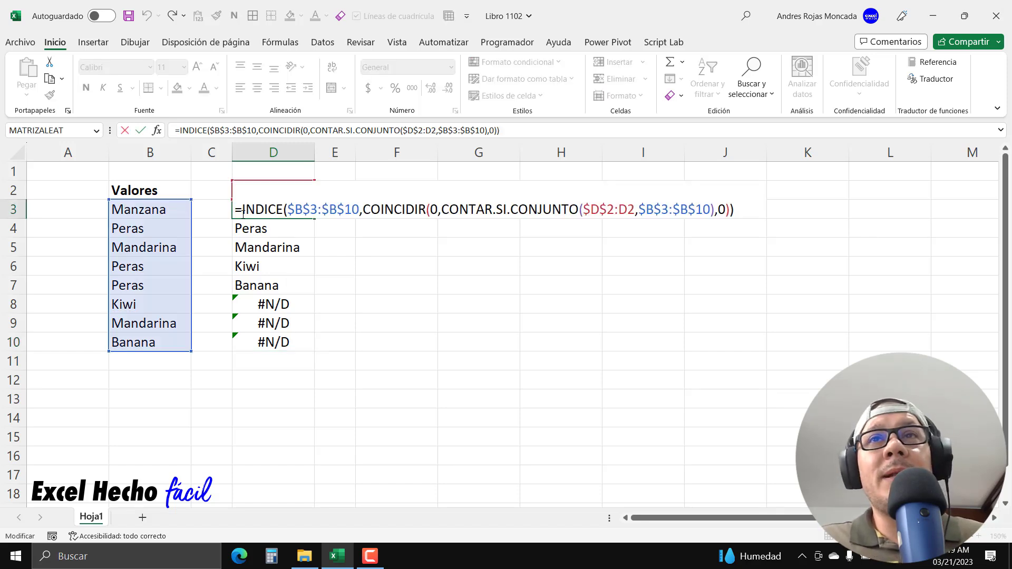
click(243, 211)
text(SI)
key(Down)
key(Tab)
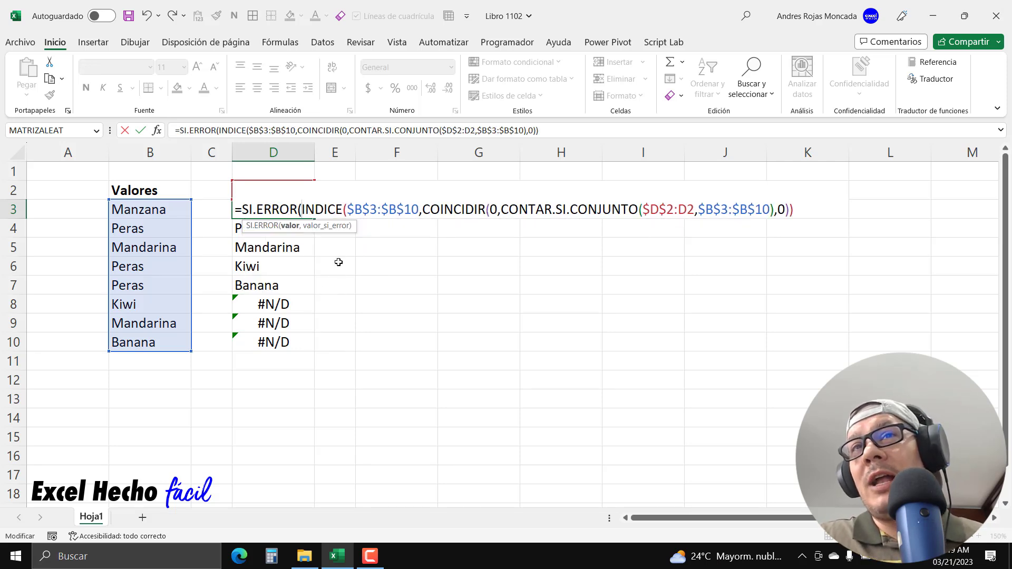
click(292, 230)
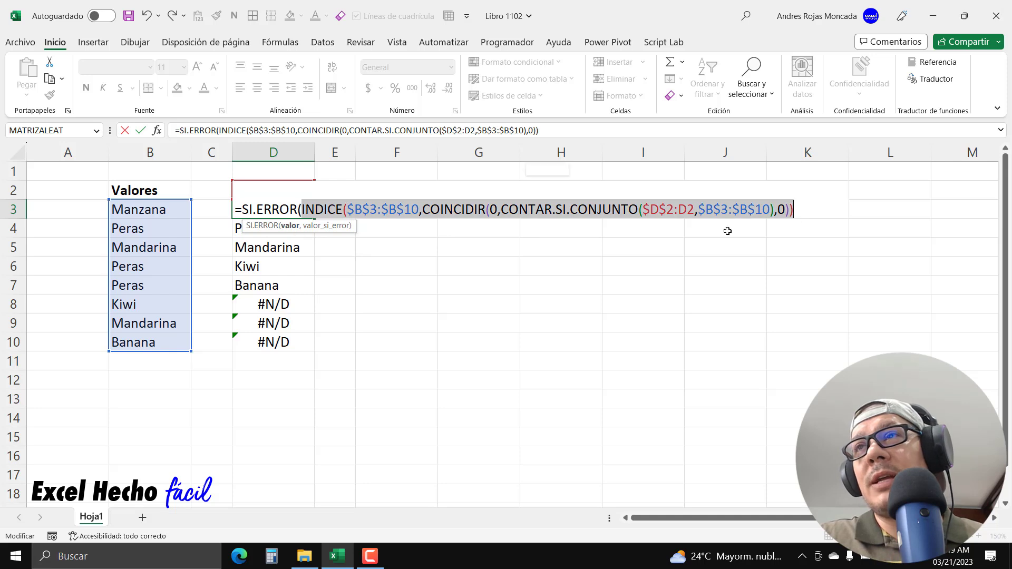
click(808, 212)
text(,)
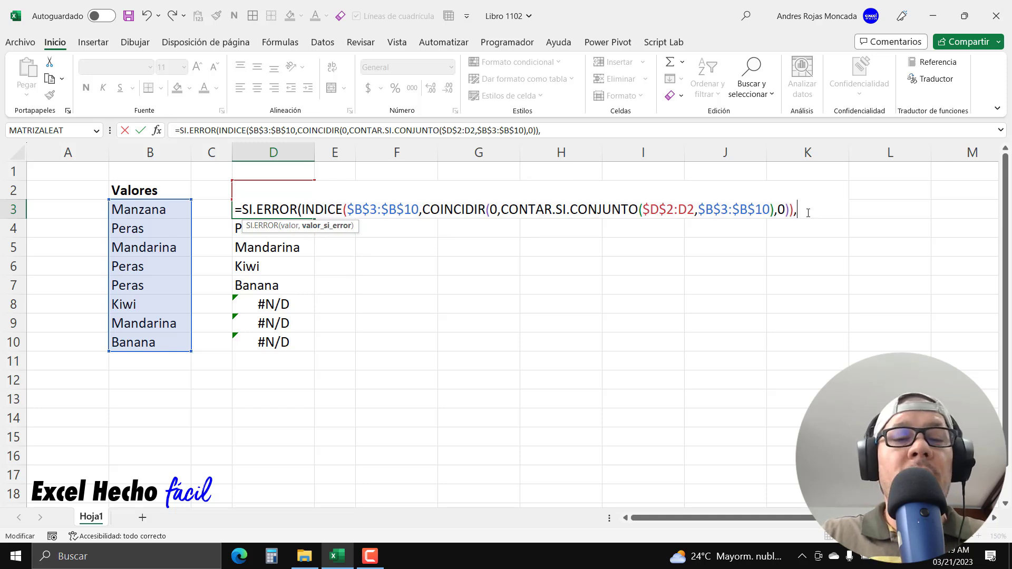
text(""))
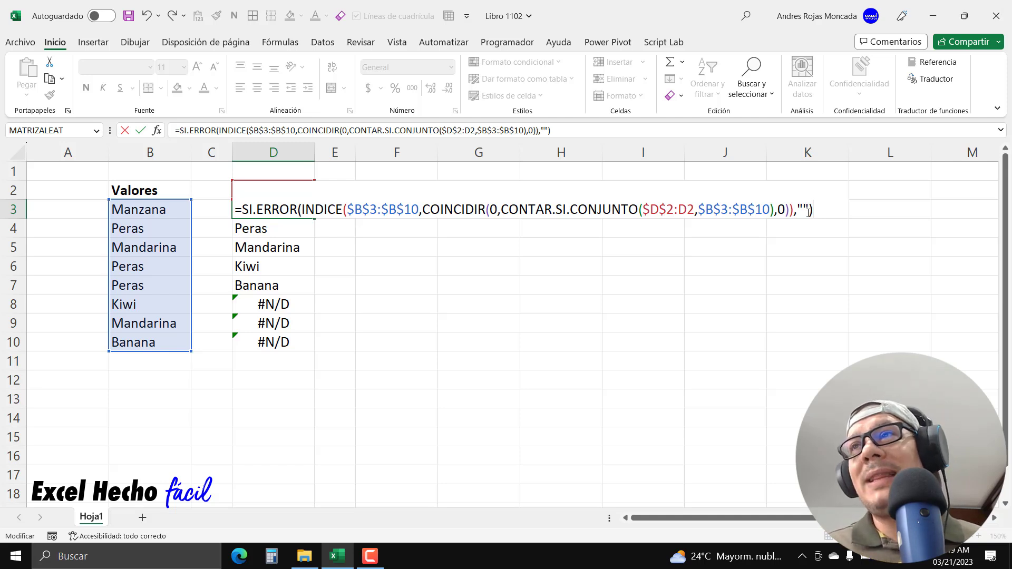
key(ctrl+shift+Return)
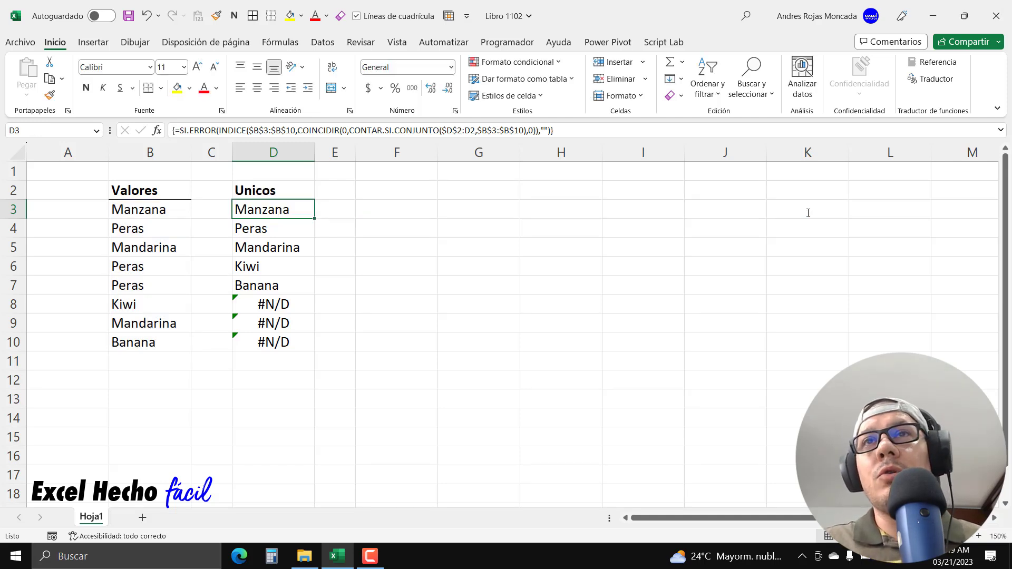
Copy the D3 formula down to D10 and shade D3:D10 with a light blue theme fill.
drag(313, 221, 305, 332)
click(190, 88)
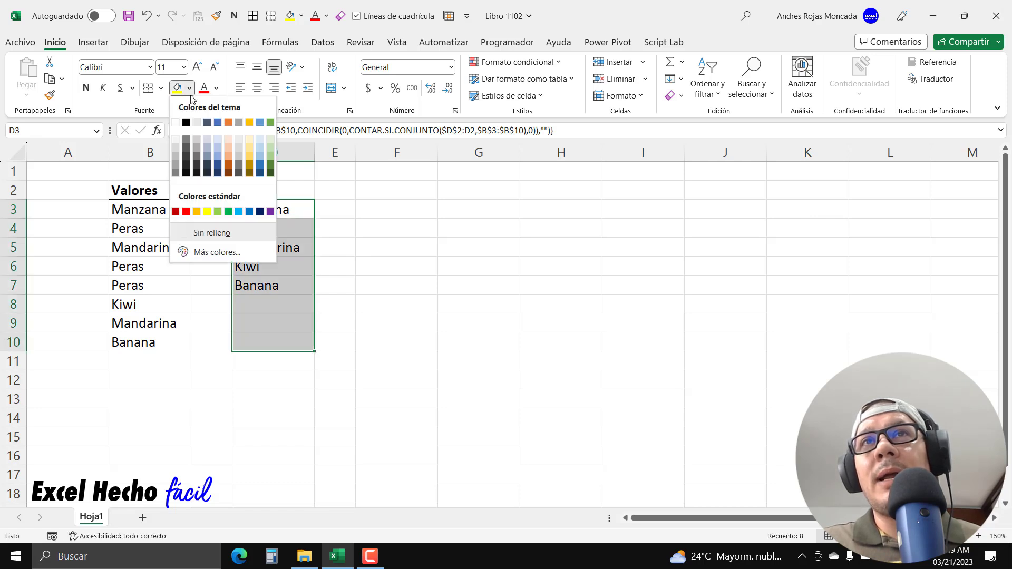
click(214, 136)
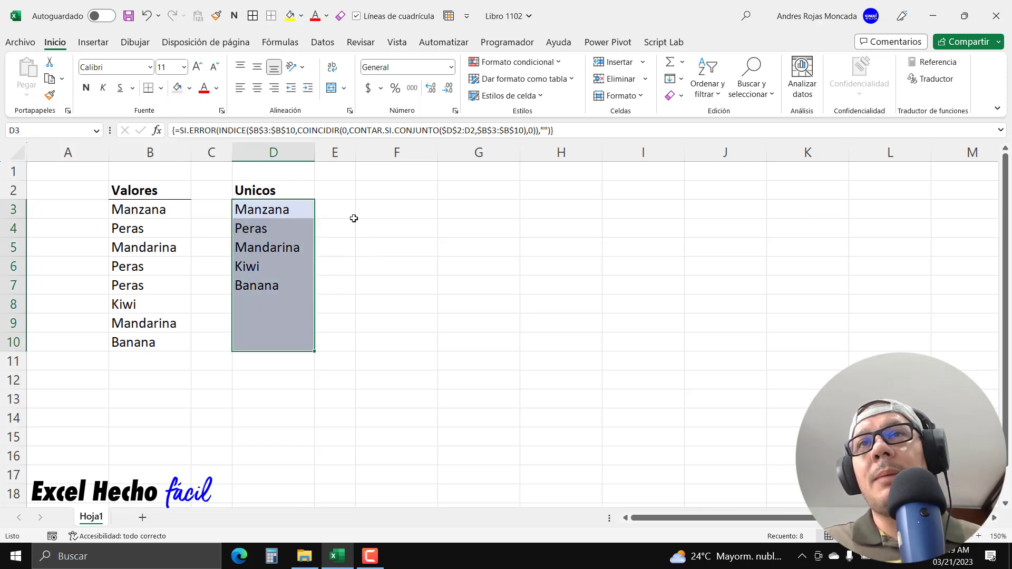
click(389, 189)
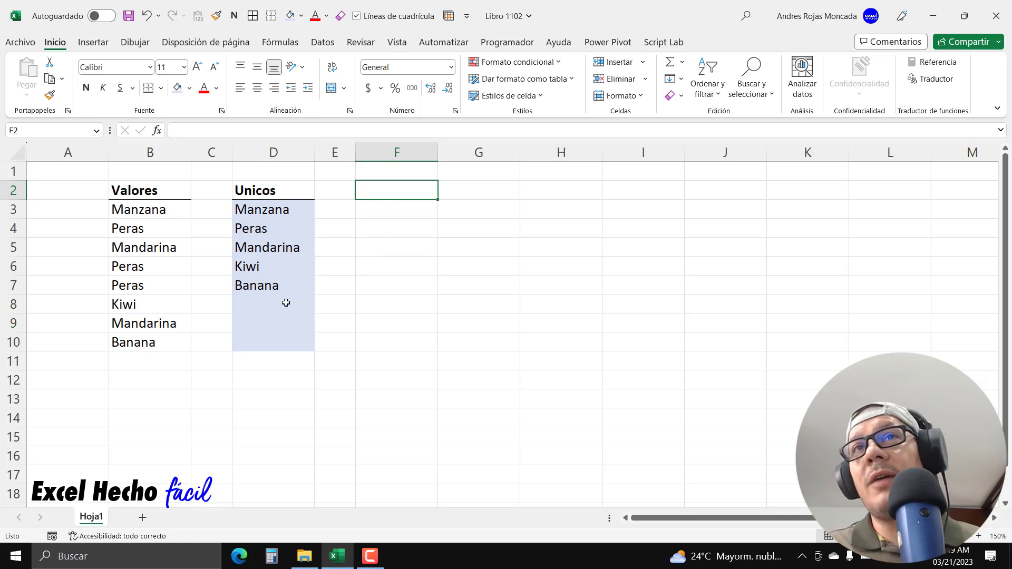
Open the D3 formula, examine COINCIDIR's valor_buscado and matriz_buscada arguments, evaluate the CONTAR.SI.CONJUNTO part in place and restore it.
click(284, 210)
key(F2)
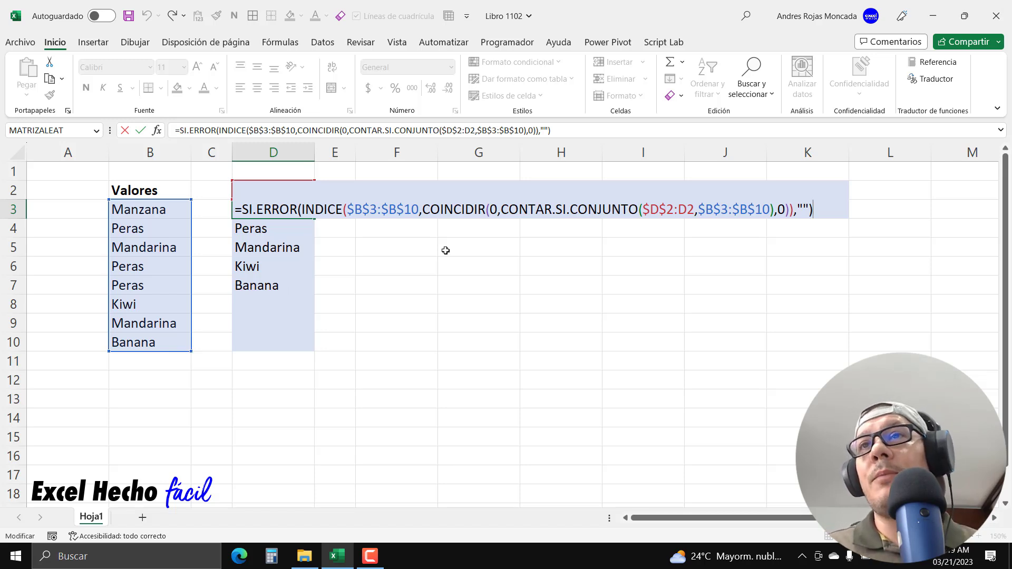
click(500, 209)
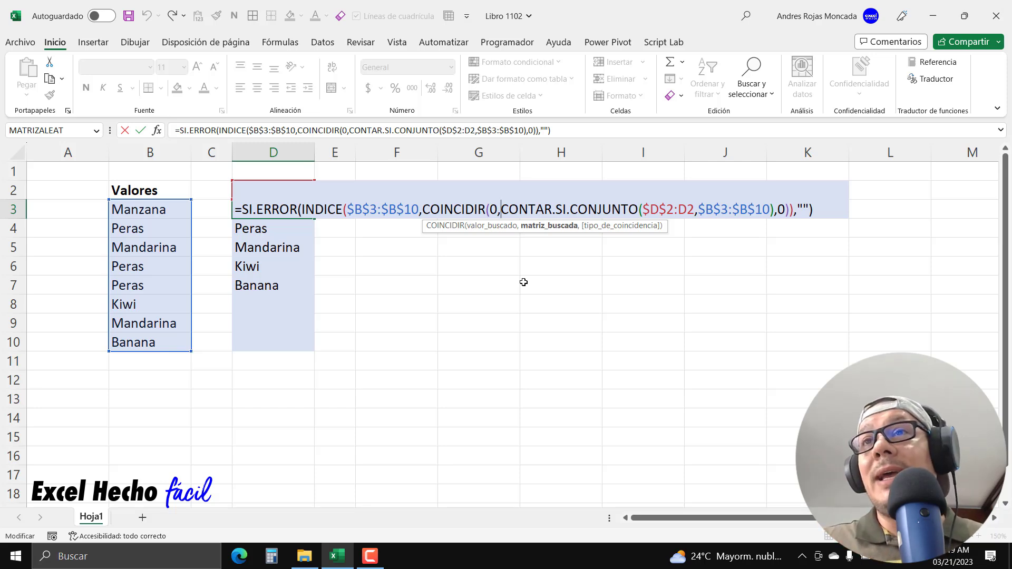
click(490, 235)
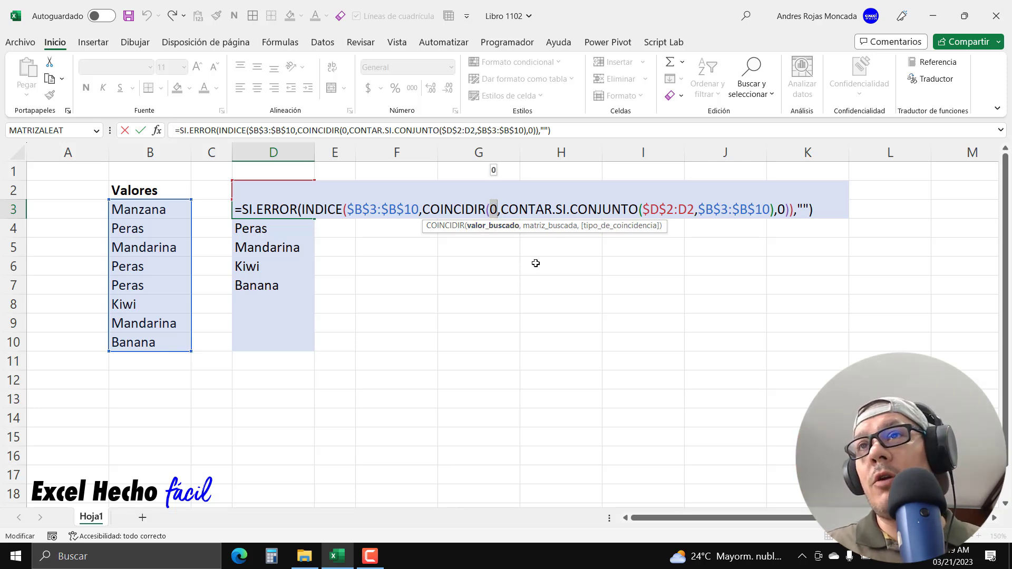
click(565, 232)
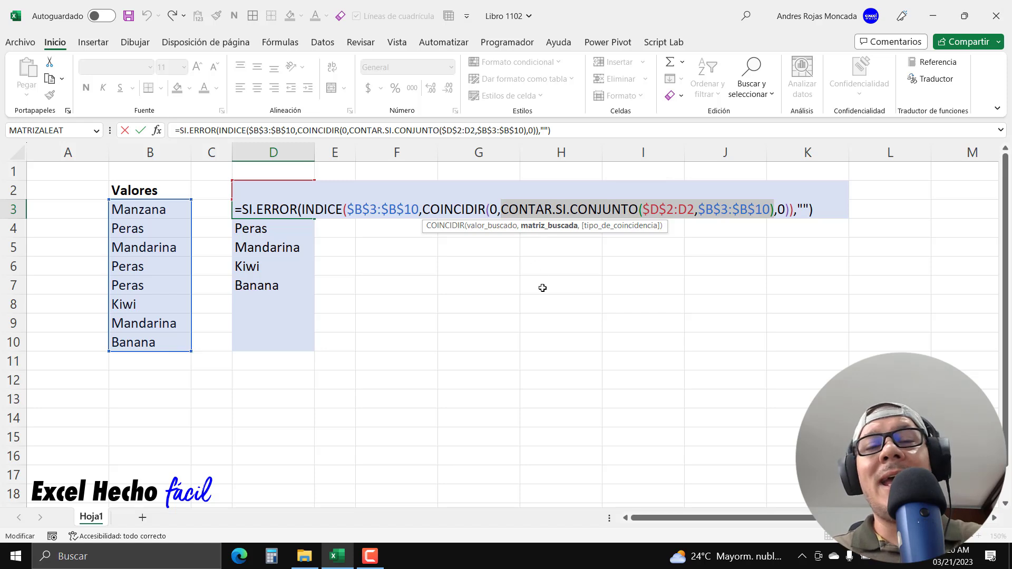
key(F9)
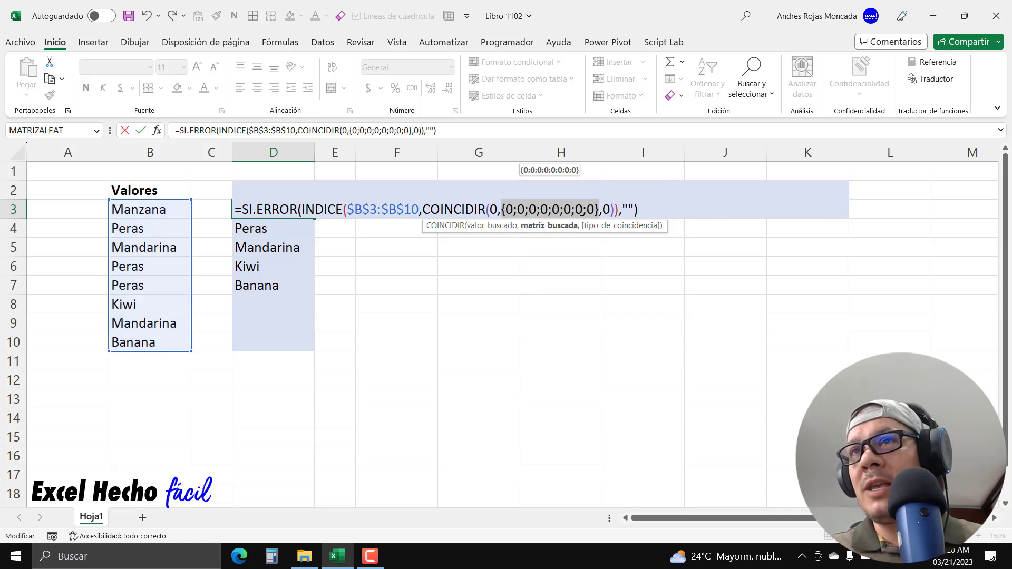
key(ctrl+z)
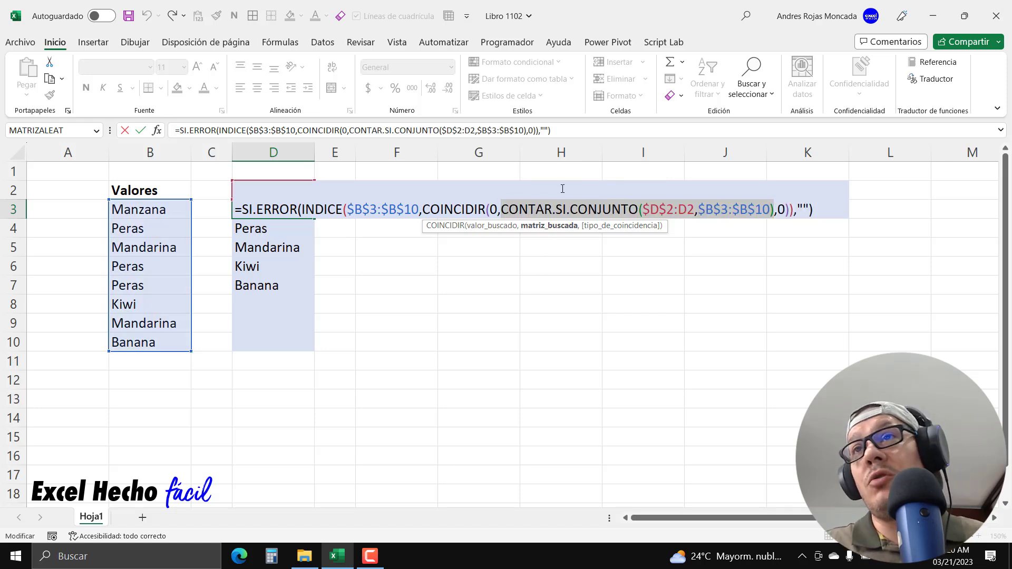
Nest the CONTAR.SI.CONJUNTO expression of the D3 formula inside a second INDICE function with 0 as its núm_fila argument.
click(502, 211)
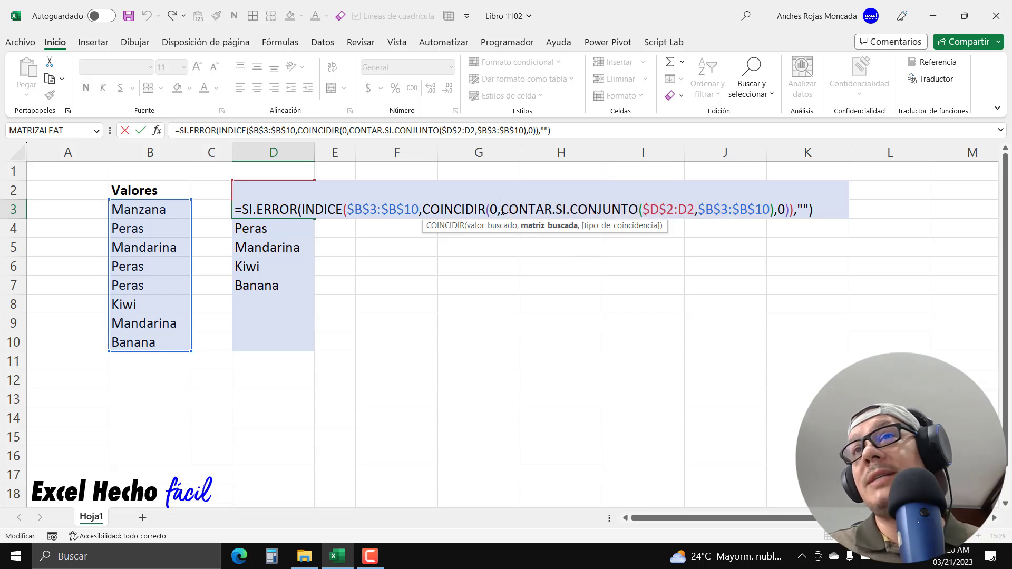
click(651, 226)
click(543, 226)
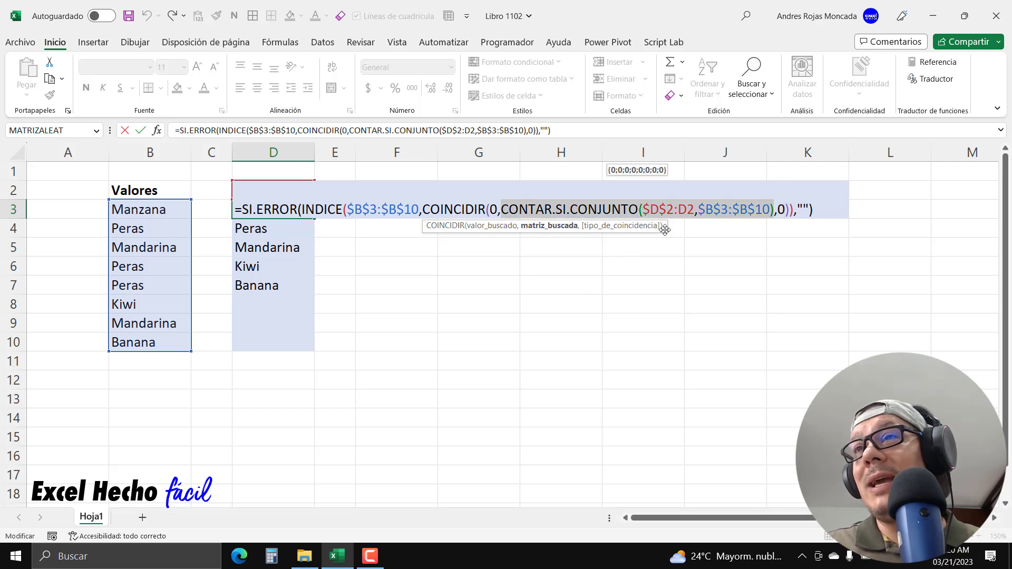
drag(663, 229, 664, 401)
click(502, 211)
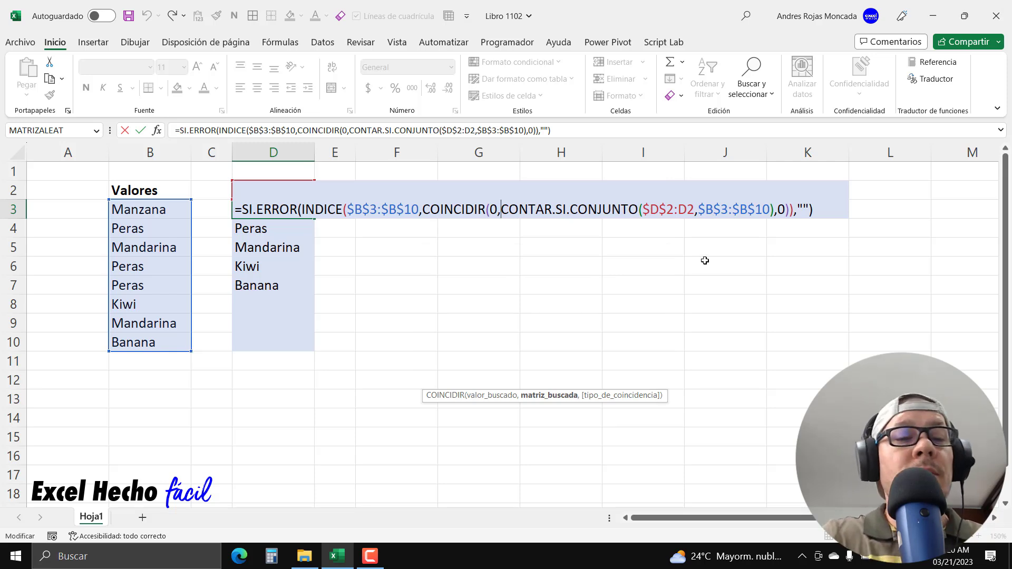
text(ind)
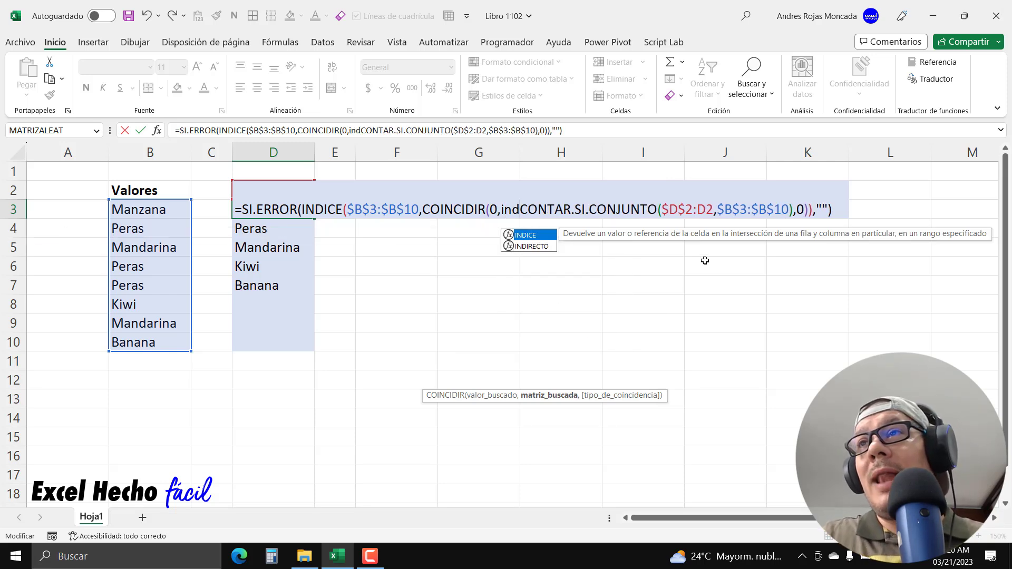
key(Tab)
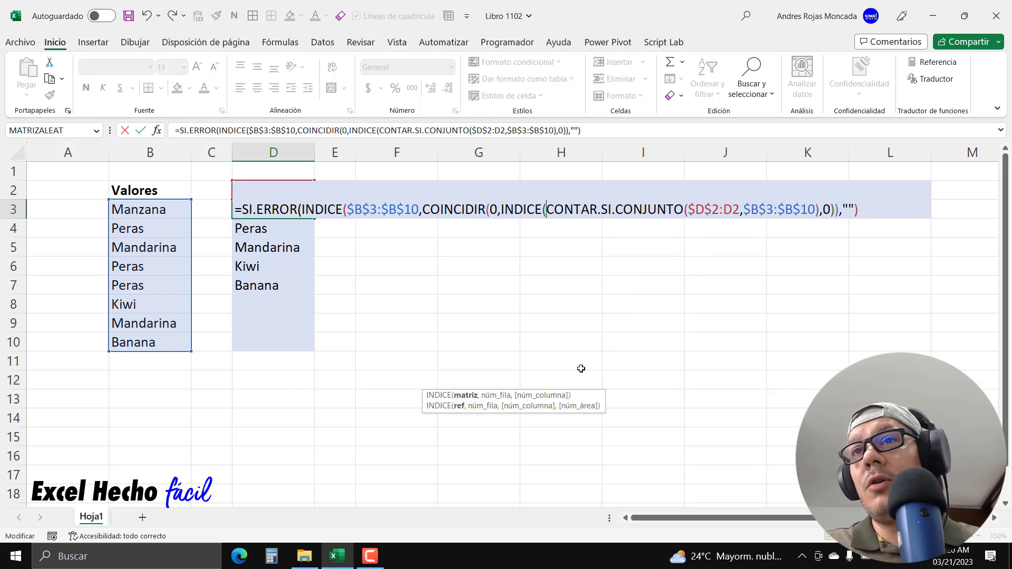
click(464, 399)
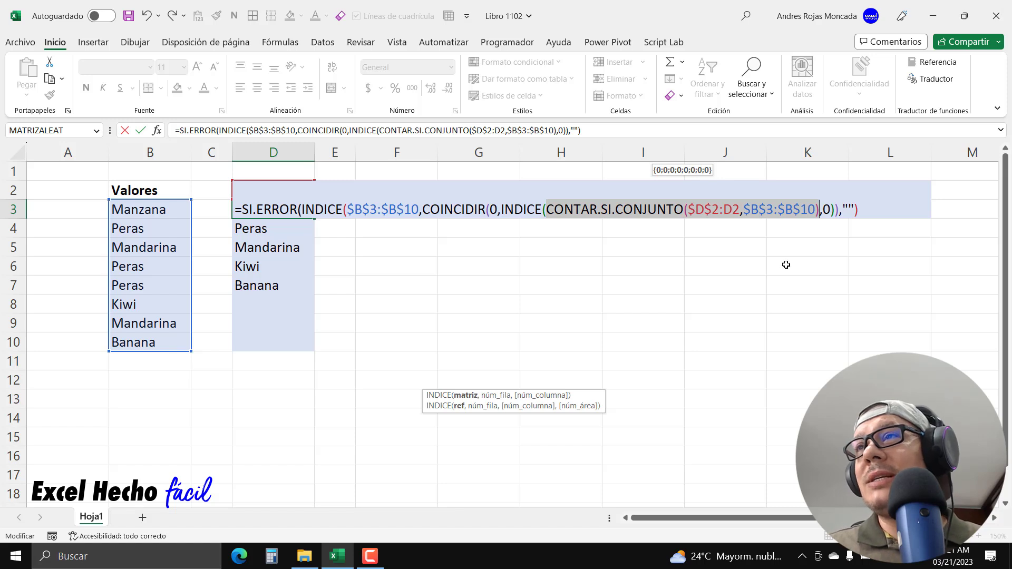
click(820, 209)
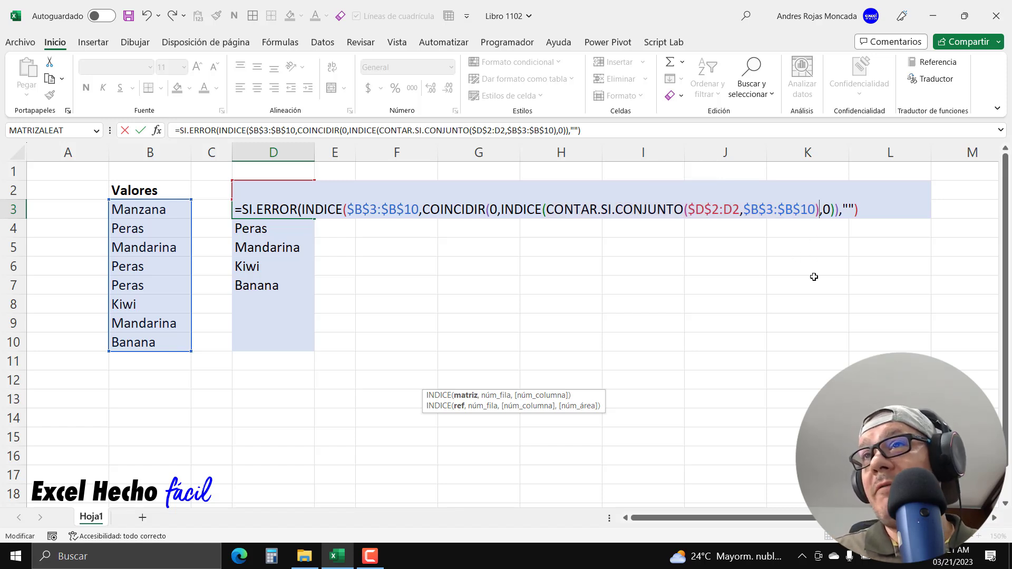
text(,0))
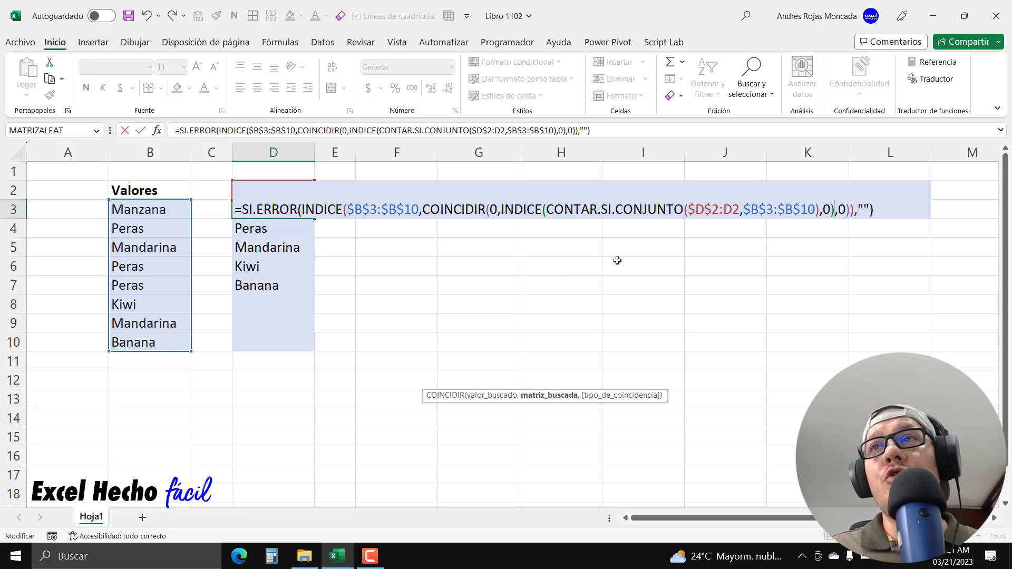
Review the nested INDICE's núm_fila argument and COINCIDIR's matriz_buscada argument, and commit D3 as an array formula.
double_click(826, 210)
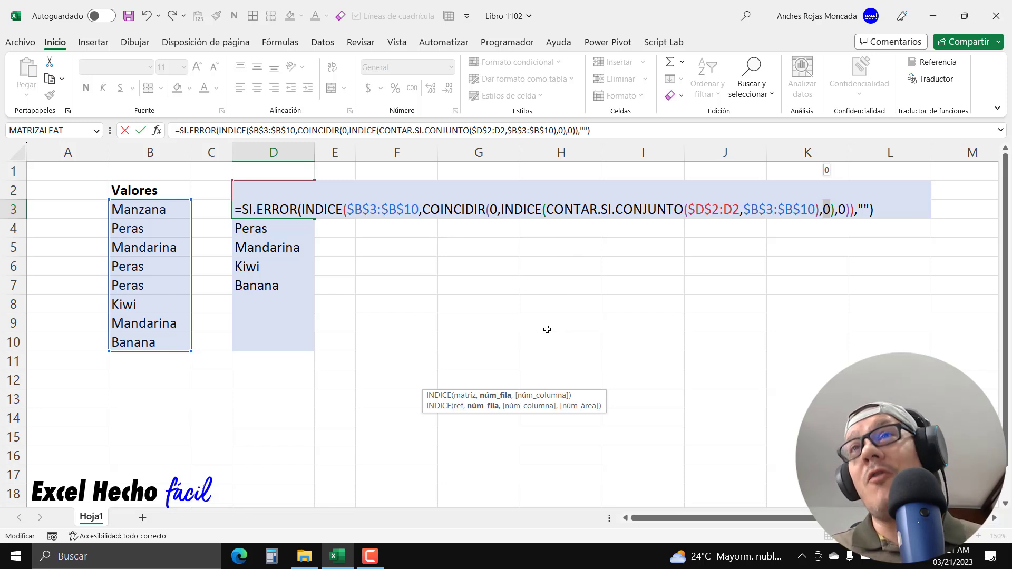
click(502, 209)
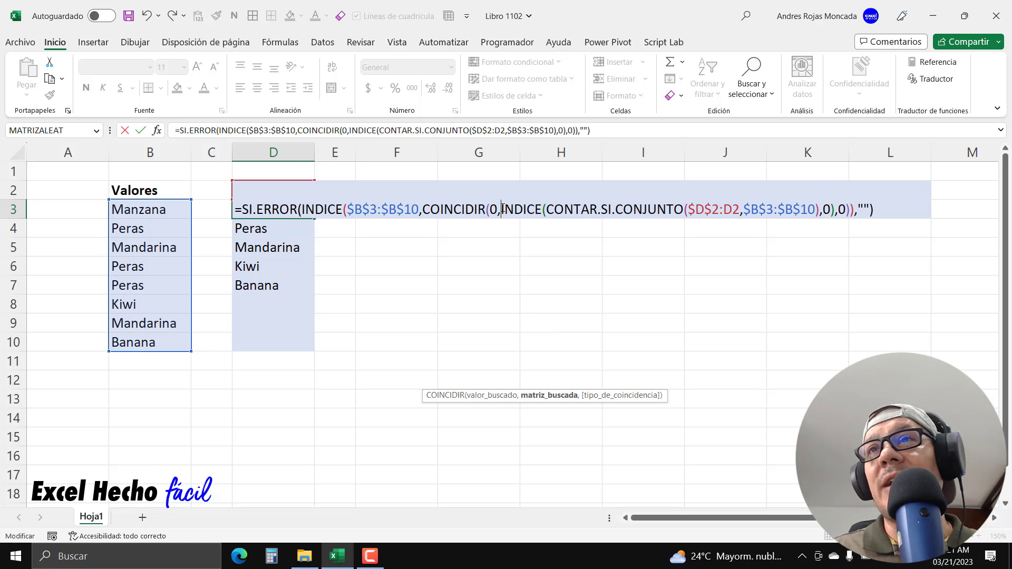
click(543, 397)
click(877, 211)
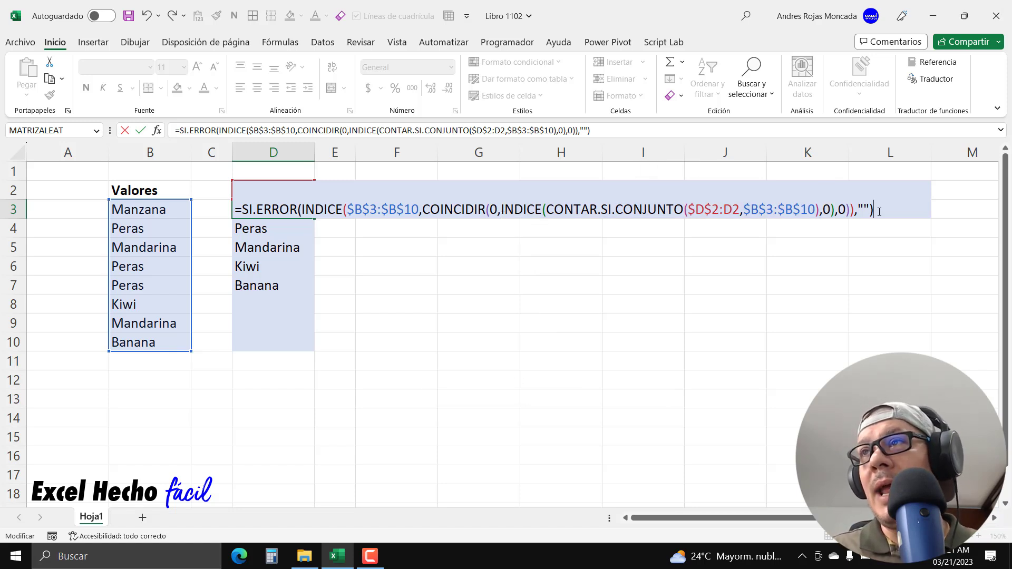
key(ctrl+shift+Return)
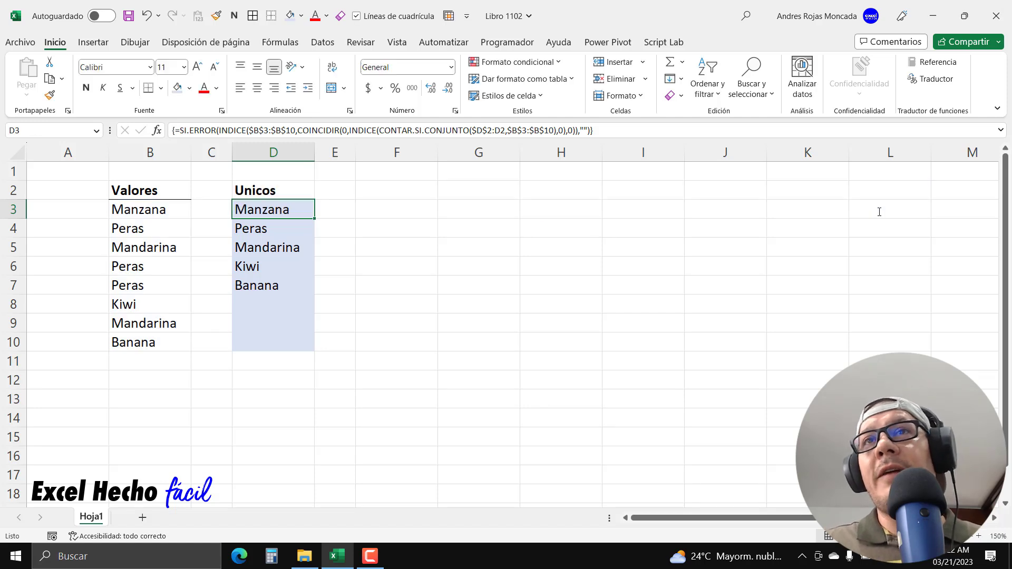
Fill the D3 array formula down to D10 and copy the Unicos header from D2 into F2.
drag(314, 219, 314, 352)
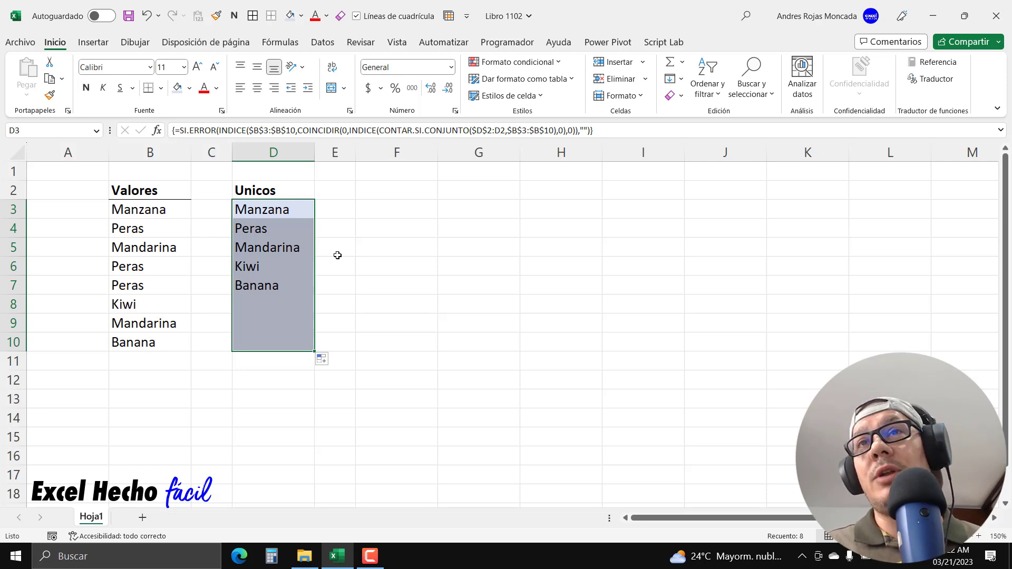
click(381, 186)
click(250, 189)
key(ctrl+c)
click(401, 195)
key(ctrl+v)
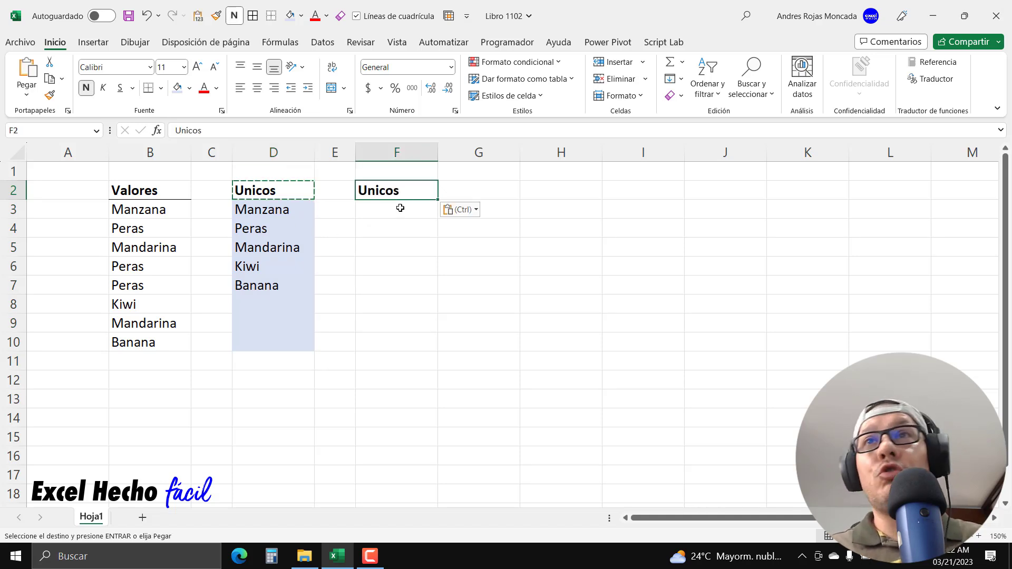
key(Escape)
Open the SI.ERROR formula in D3, examine its nested functions and close it.
click(263, 213)
key(F2)
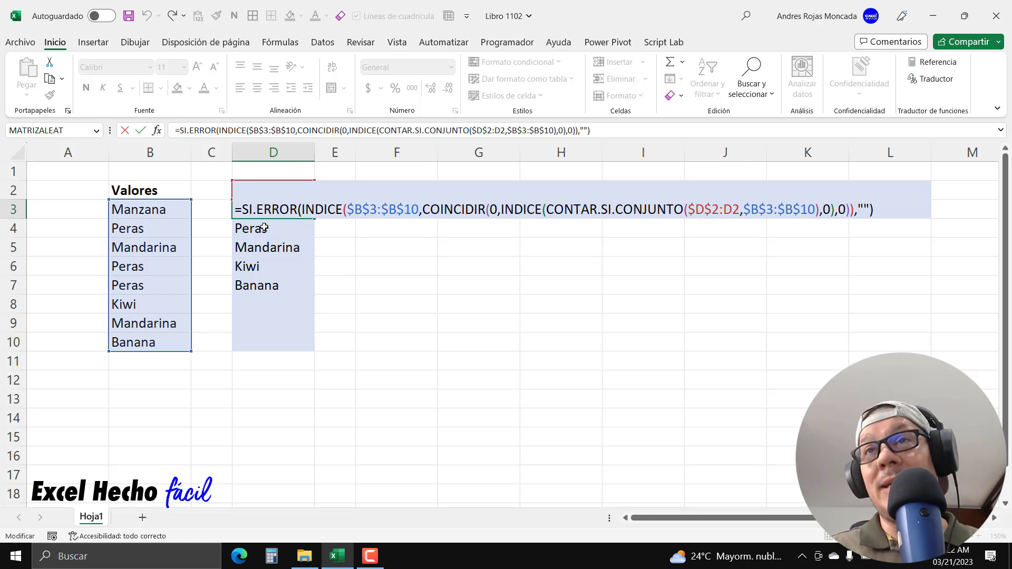
key(Return)
Enter =UNICOS(B3:B10) in F3 to list the unique fruits, and select the spilled list.
click(378, 211)
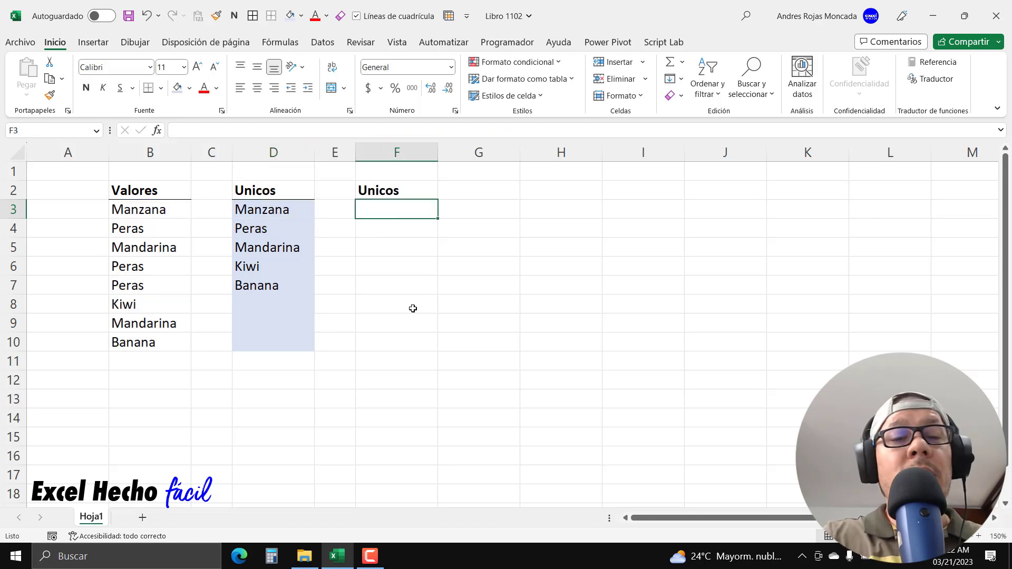
text(=unic)
key(Down)
key(Down)
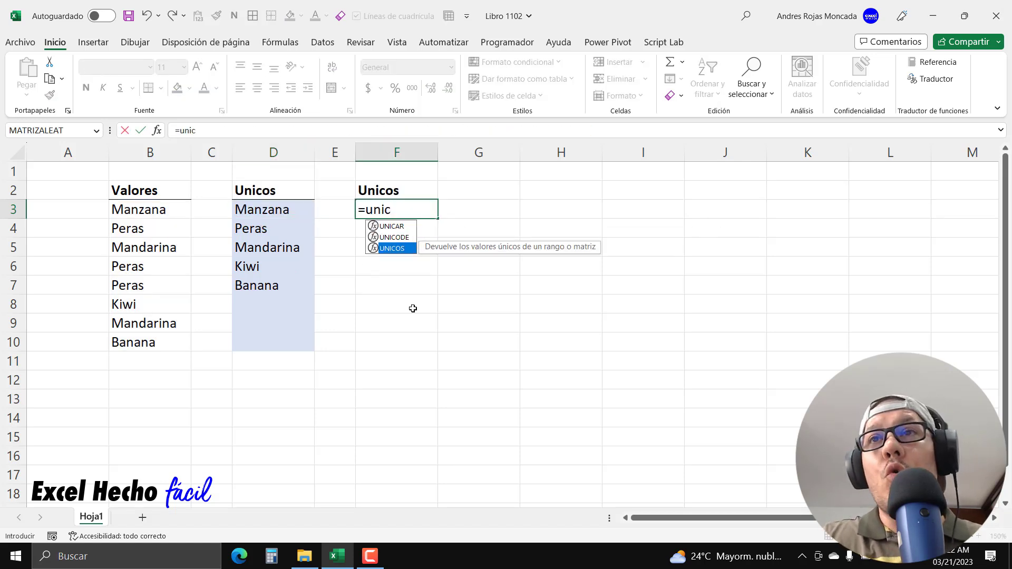
key(Tab)
key(Left)
key(Left)
key(Left)
key(Left)
key(ctrl+shift+Down)
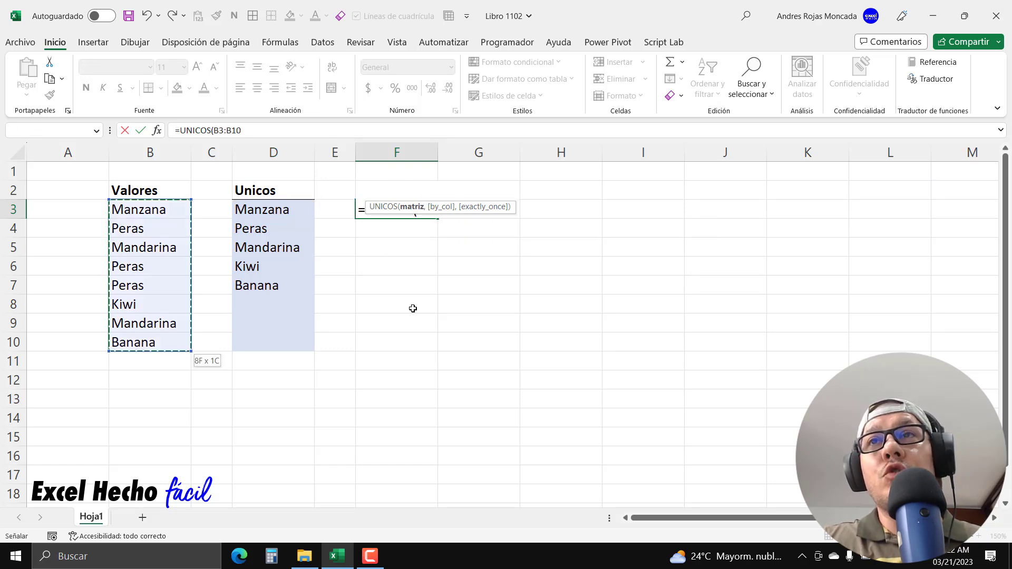
text())
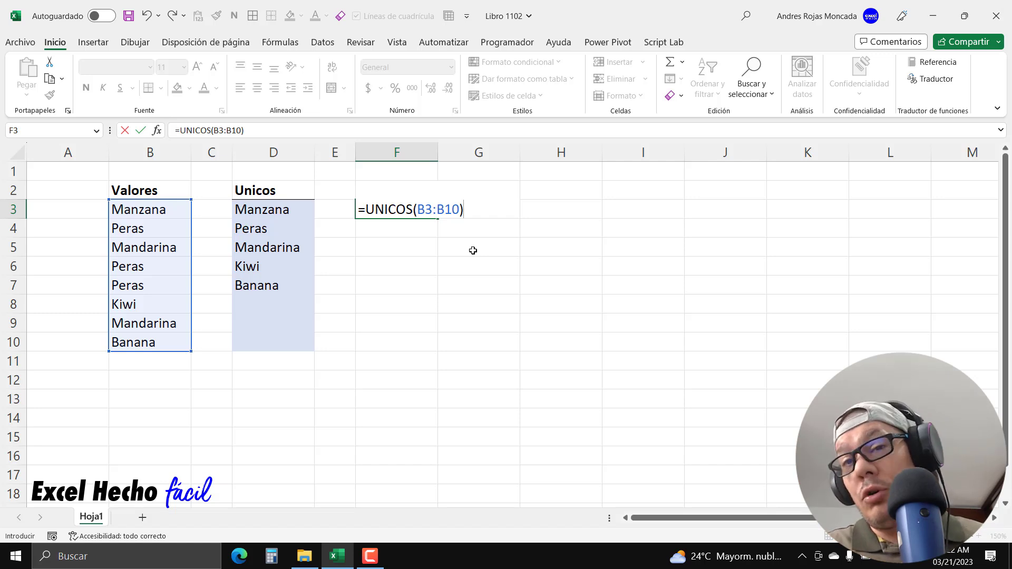
key(Return)
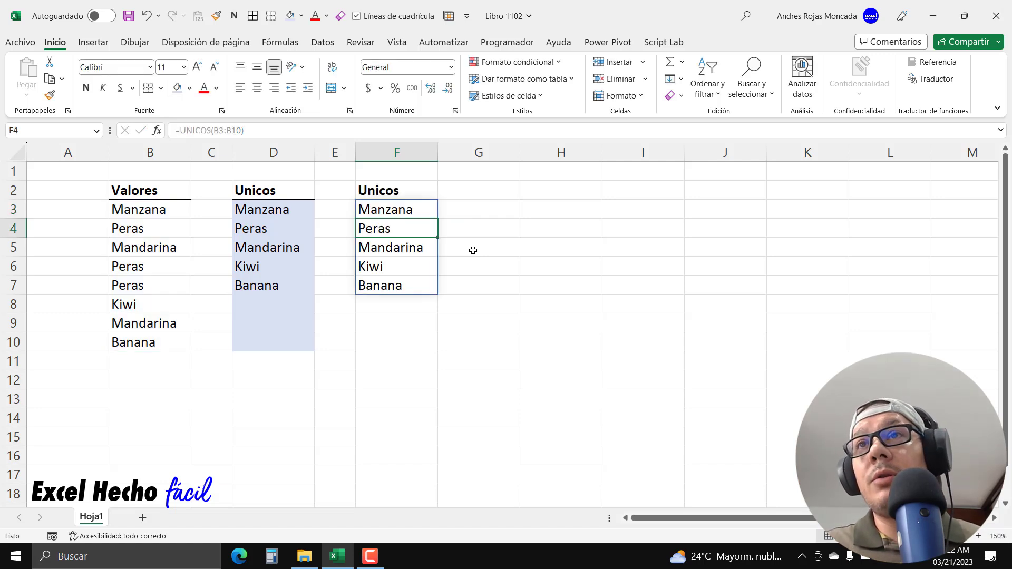
drag(405, 207, 398, 284)
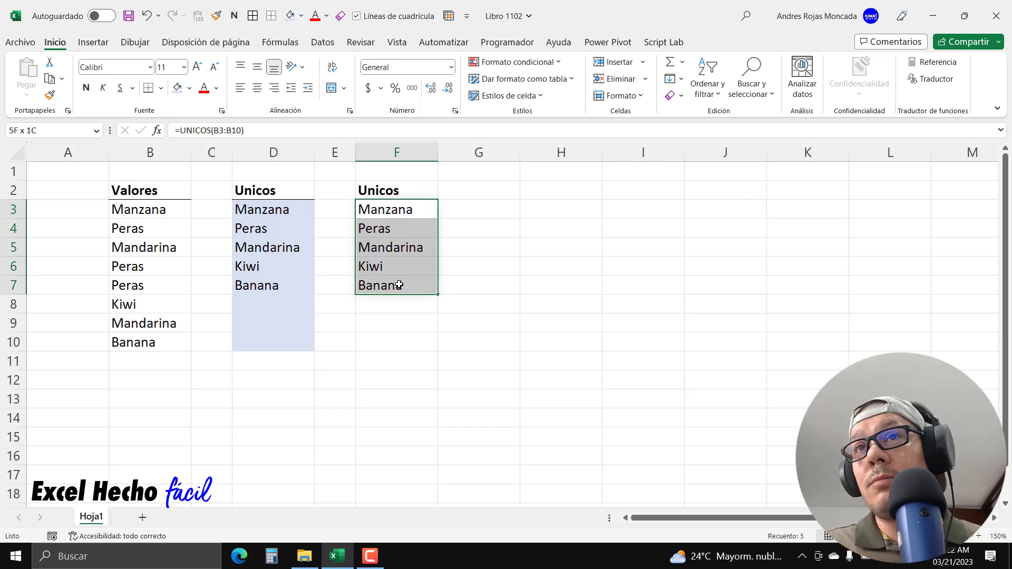
Set the width of column G to 5.
click(496, 189)
click(495, 155)
right_click(496, 156)
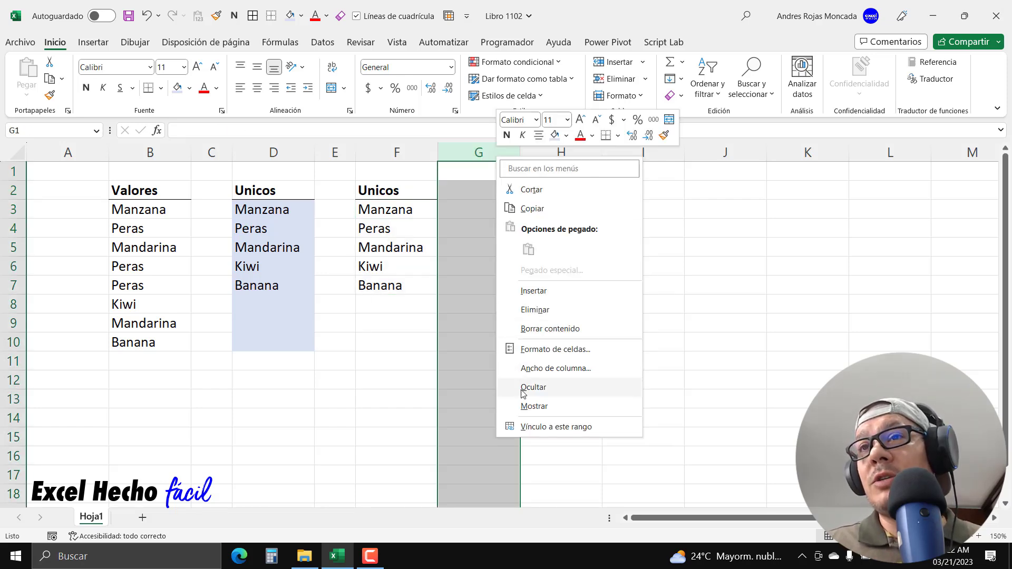
click(525, 369)
text(5)
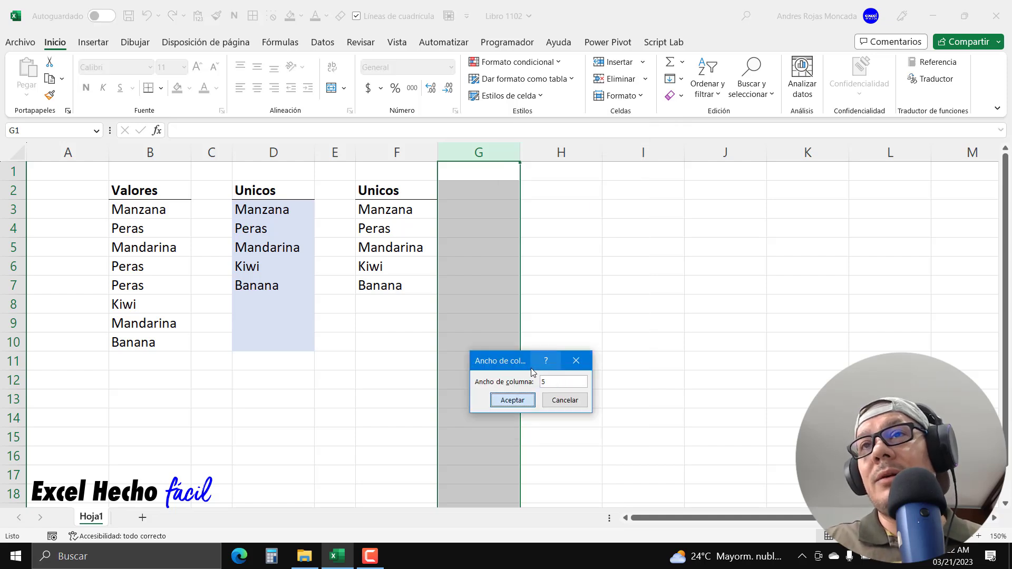
key(Return)
click(520, 191)
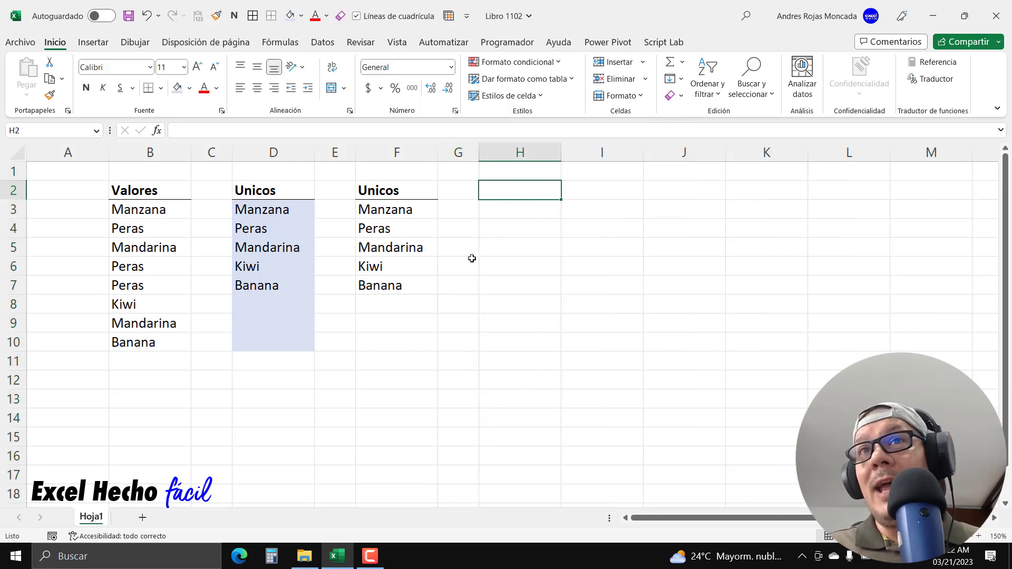
Review the complete D3 formula once more in edit mode and recommit it as an array formula.
click(261, 205)
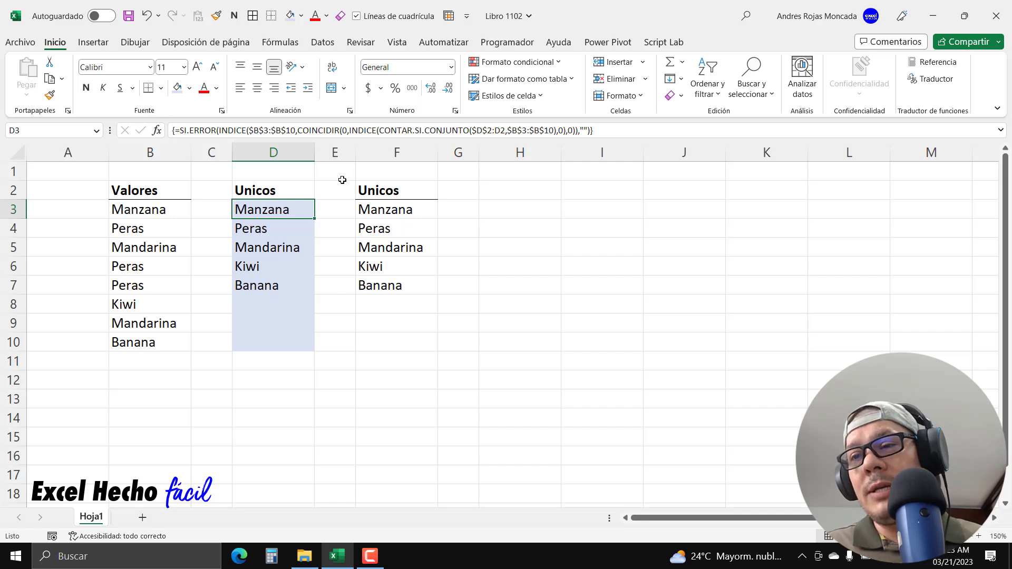
key(F2)
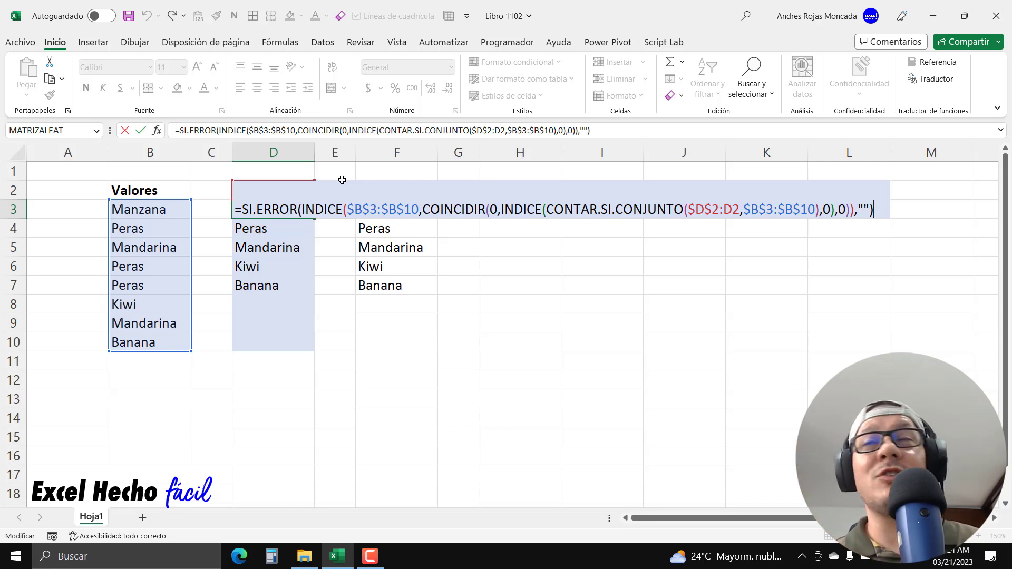
key(ctrl+shift+Return)
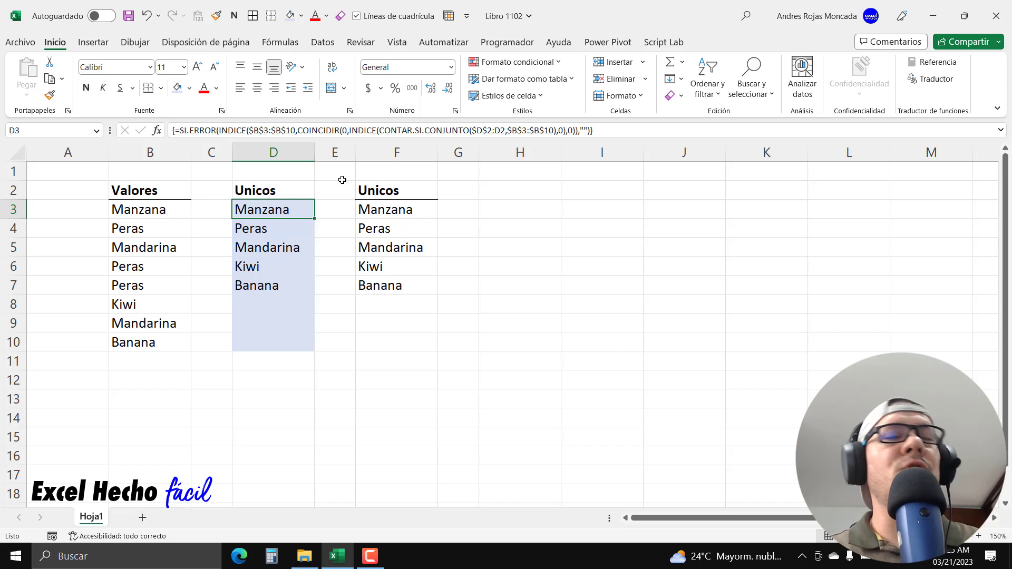
click(498, 195)
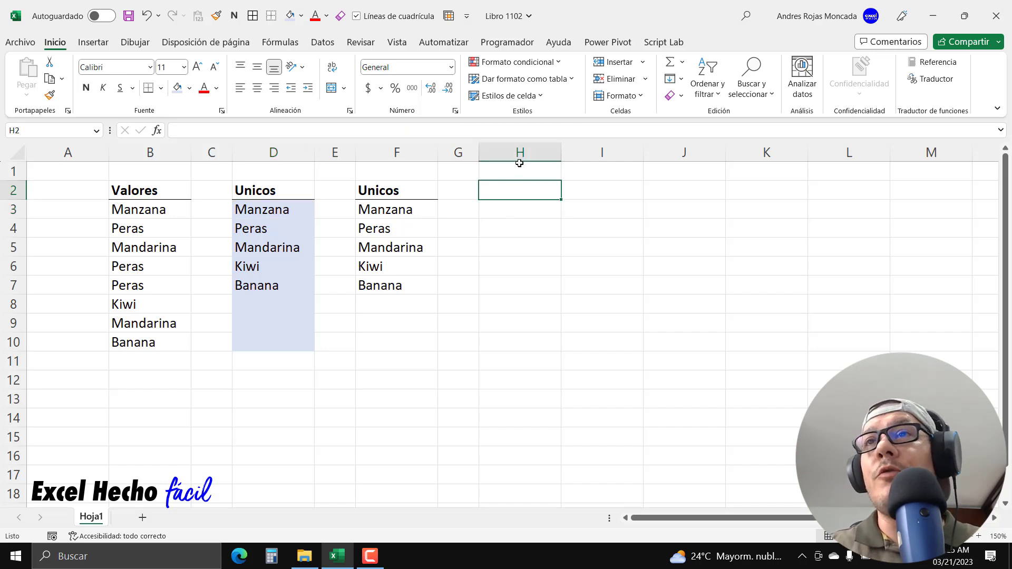